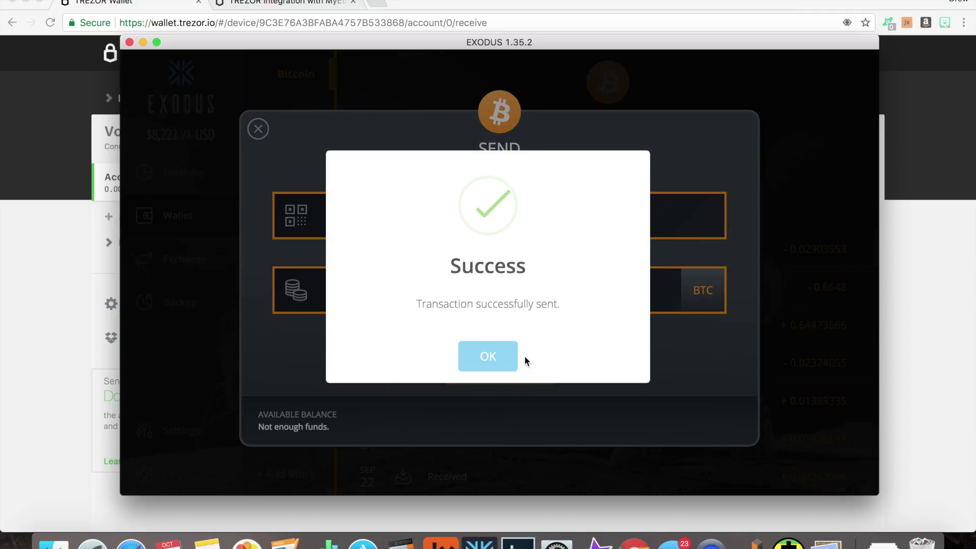
- Dismiss the Exodus success notice after sending 0.02903553 BTC to TREZOR
left_click(487, 352)
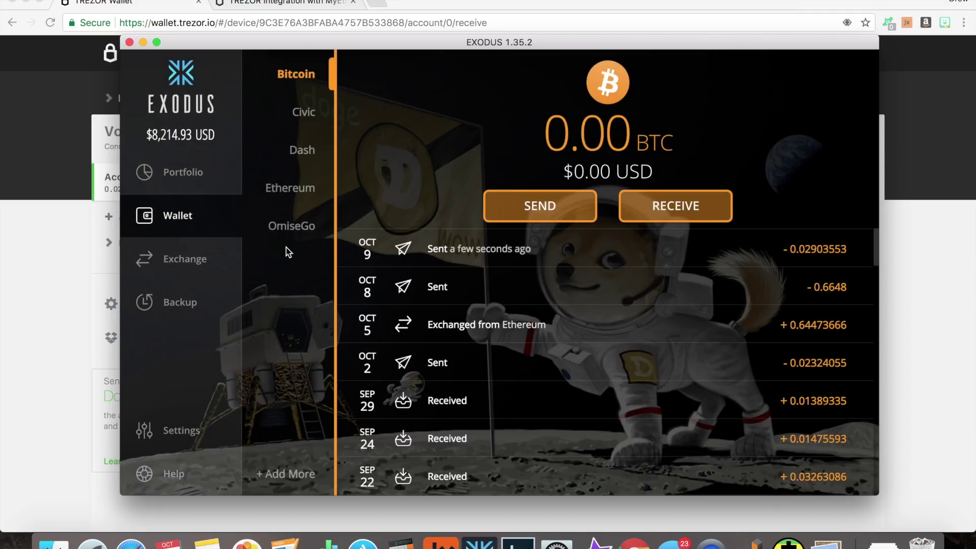
- Inspect the unconfirmed incoming 0.02903553 BTC transaction of Account #1 in the block explorer
left_click(36, 222)
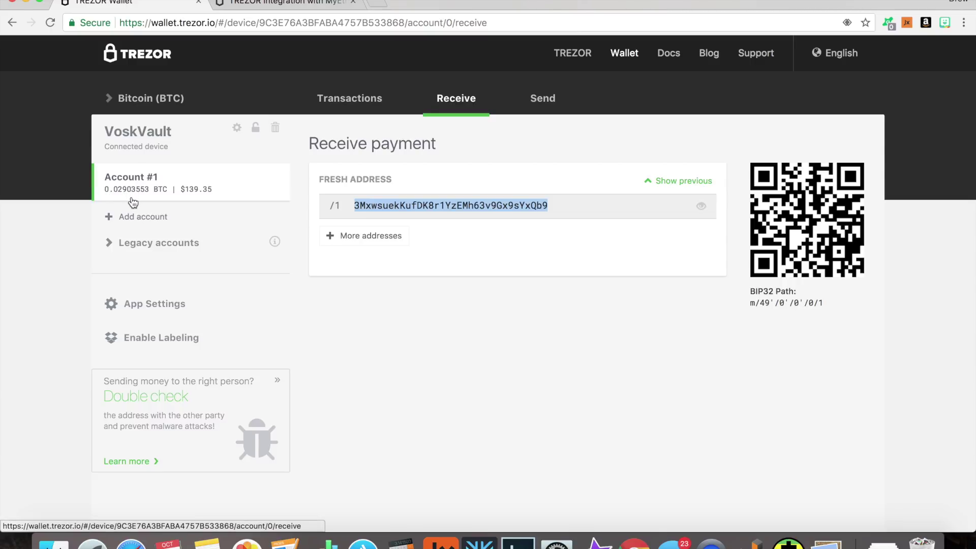
left_click(344, 99)
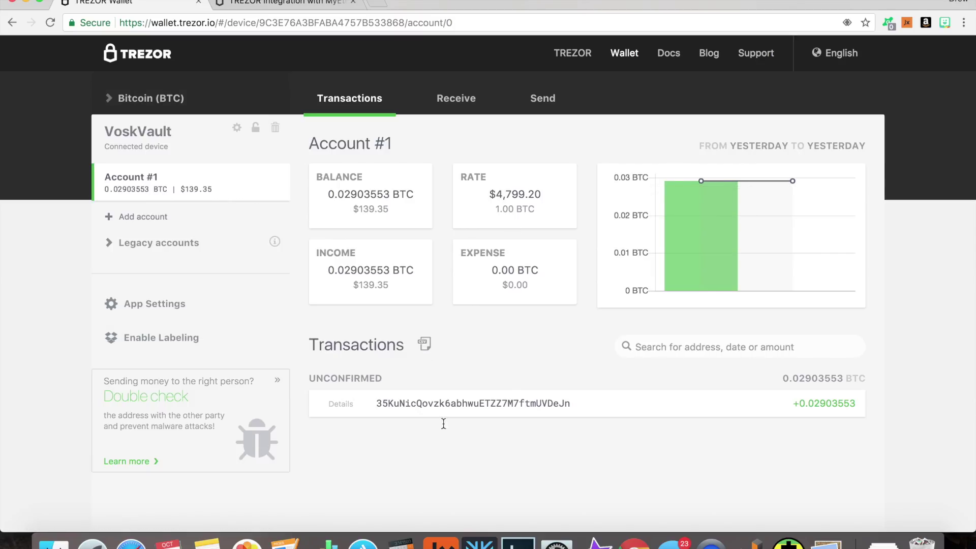
left_click(345, 404)
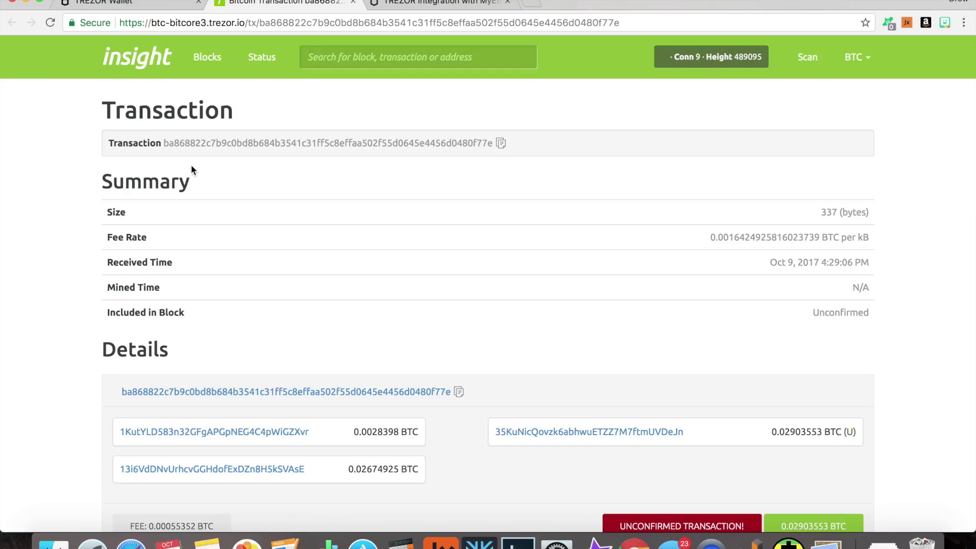
scroll(192, 168, "down", 3)
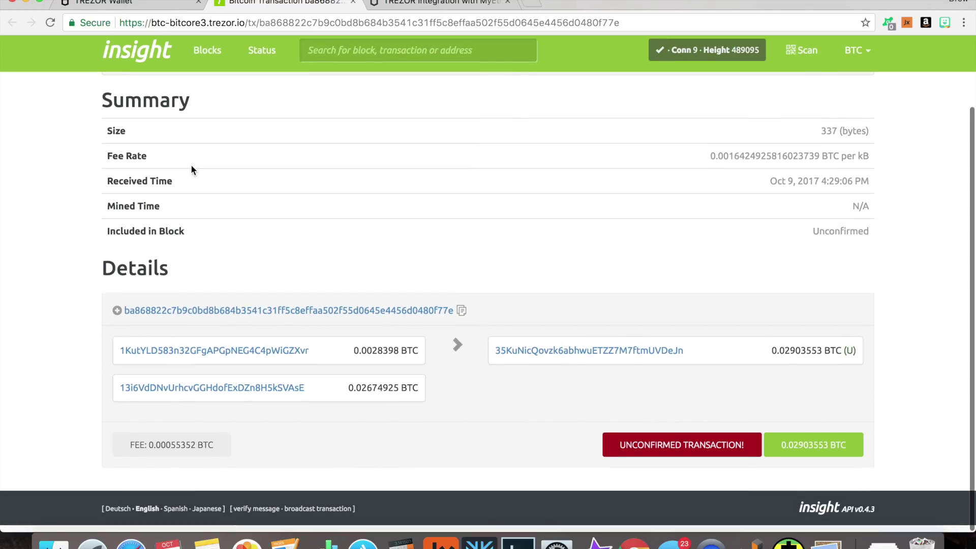
key("super+w")
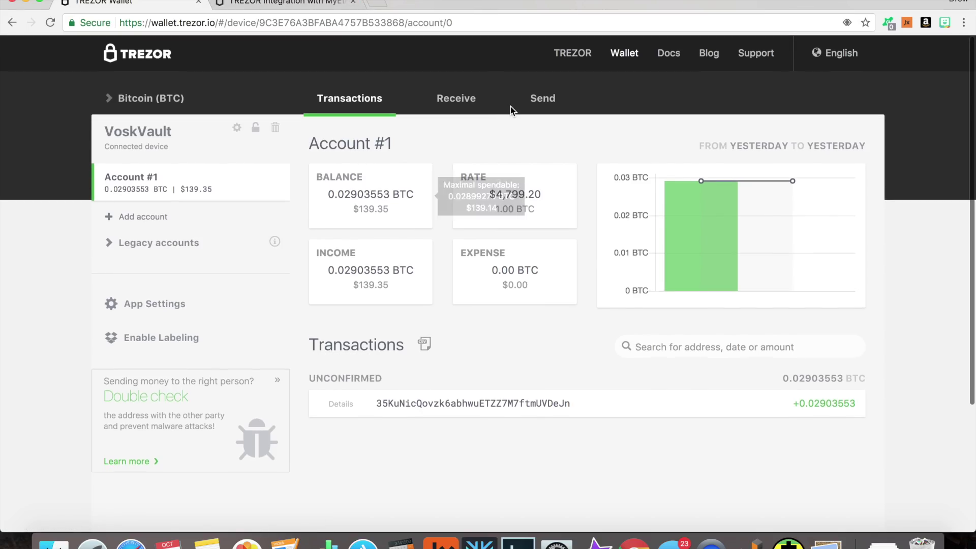
left_click(543, 99)
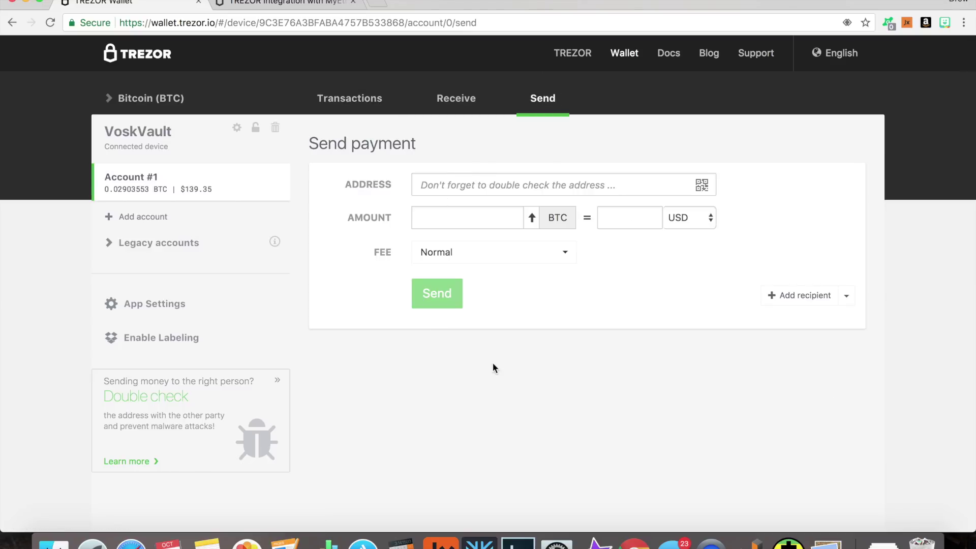
- Fill the TREZOR Bitcoin send form with the Exodus receiving address and an amount of 1
left_click(480, 543)
left_click(645, 214)
left_click(402, 377)
left_click(52, 287)
left_click(471, 183)
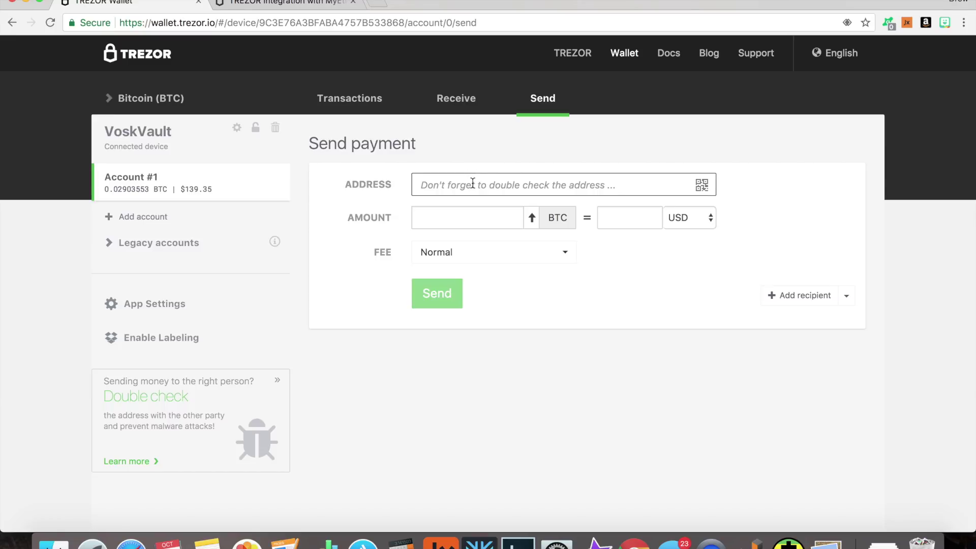
key("super+v")
left_click(466, 217)
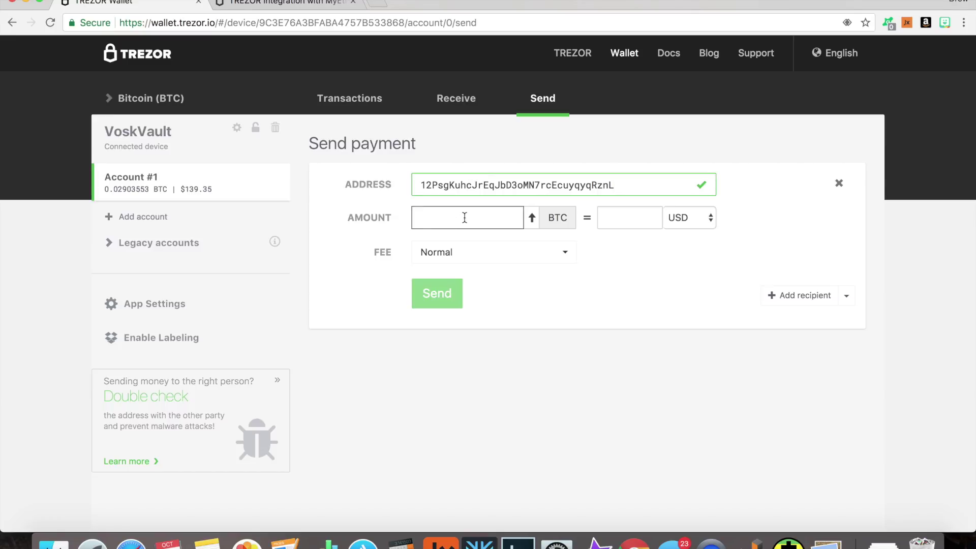
type("1")
left_click(660, 266)
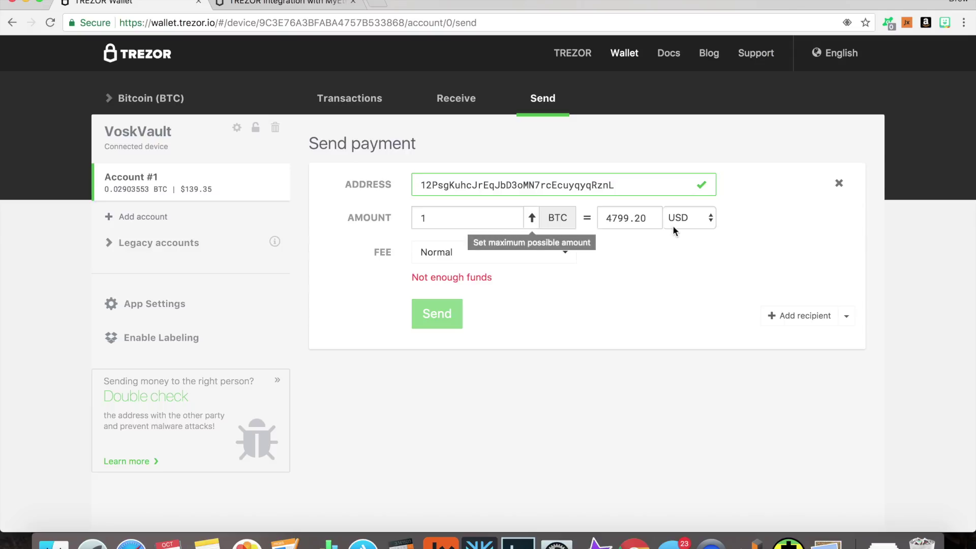
- Keep USD as currency and Normal fee, then switch the wallet to Dash (DASH)
left_click(710, 220)
left_click(704, 218)
left_click(700, 220)
left_click(752, 240)
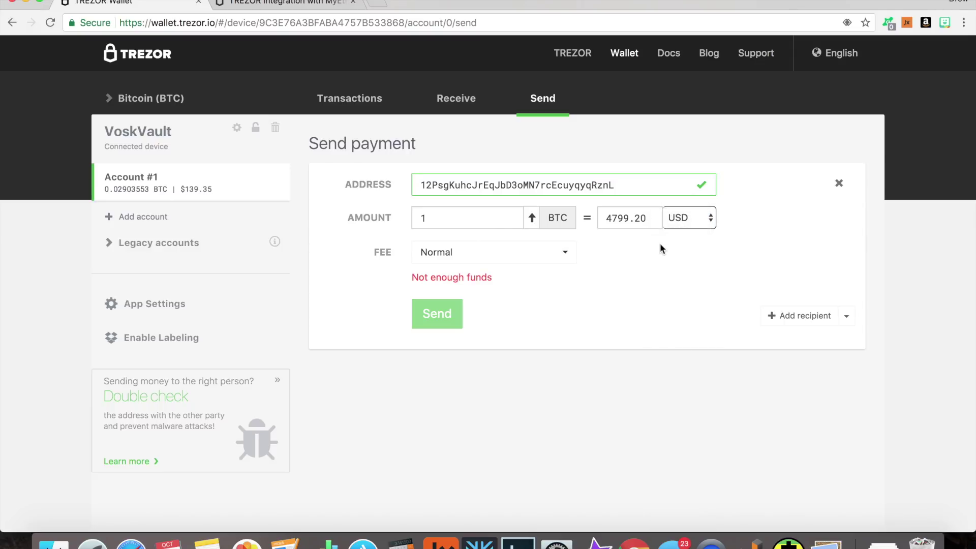
left_click(449, 253)
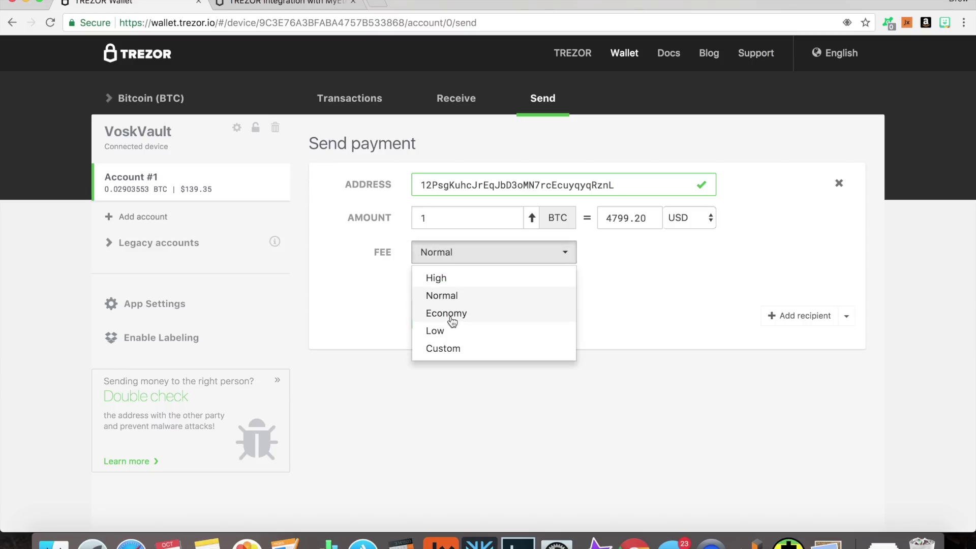
left_click(370, 291)
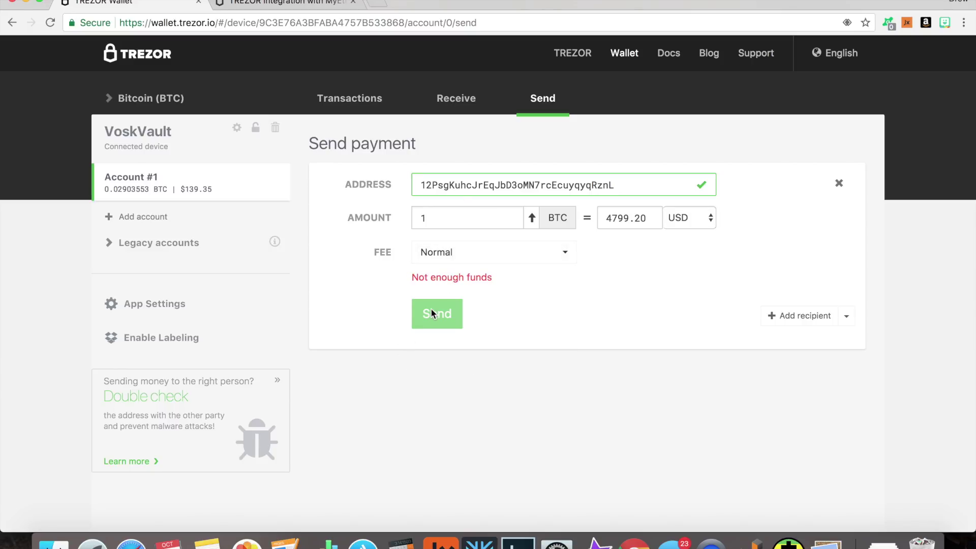
left_click(144, 106)
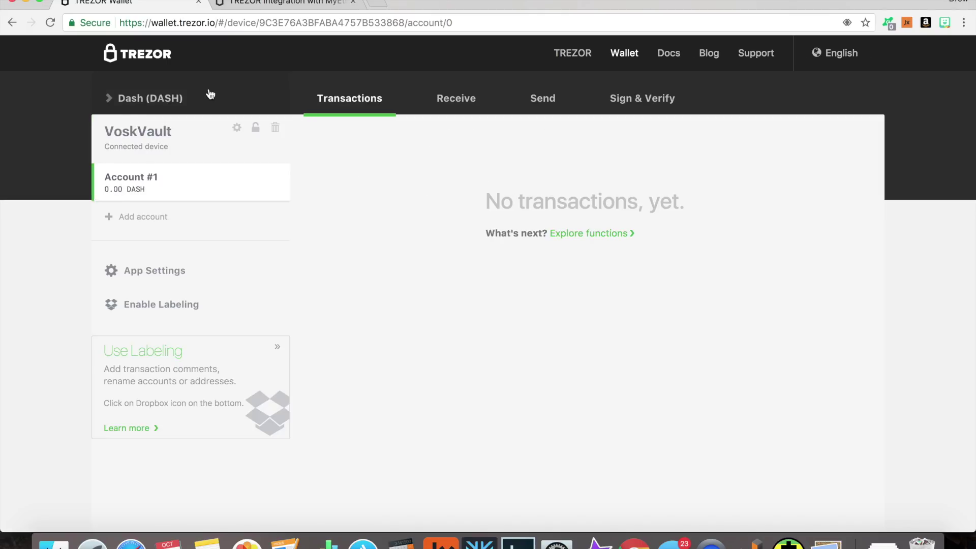
- Show a fresh Dash receiving address in TREZOR, then open the Dash wallet in Exodus
left_click(445, 110)
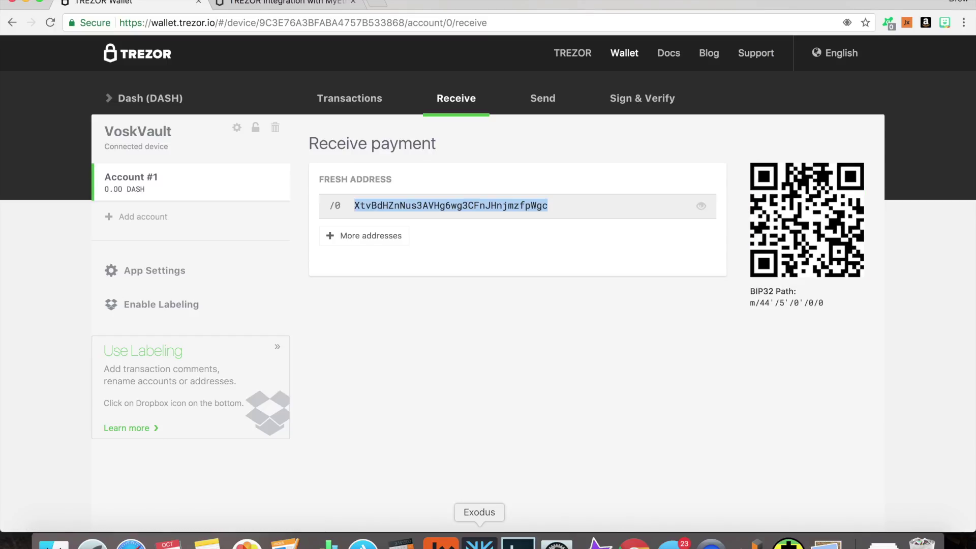
left_click(479, 543)
left_click(302, 151)
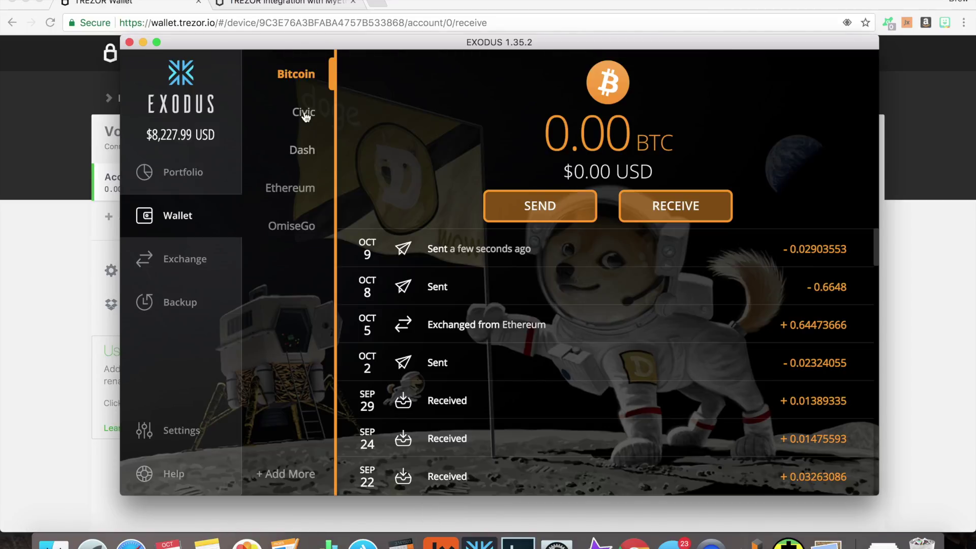
left_click(293, 148)
- Send 0.06 DASH ($16.89) from Exodus to the pasted TREZOR Dash receiving address
left_click(544, 206)
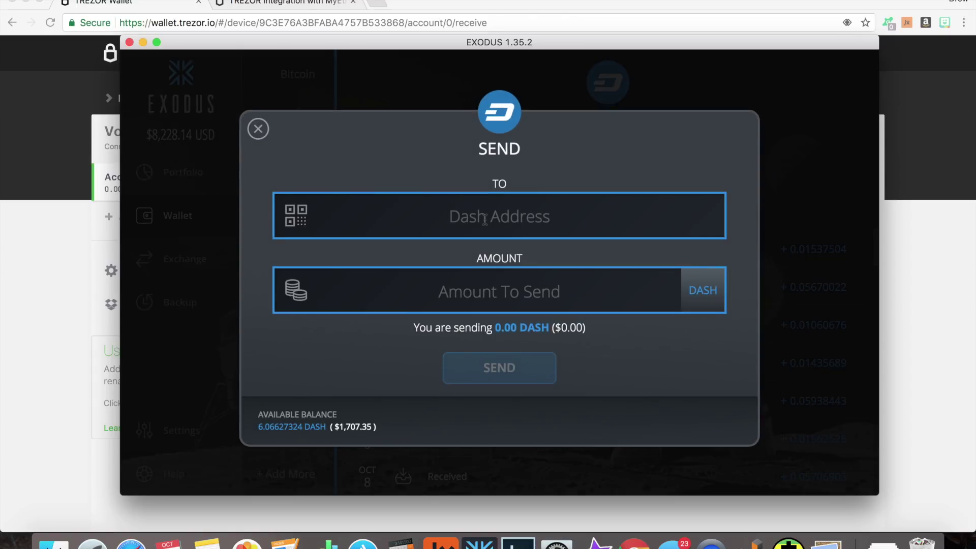
key("super+v")
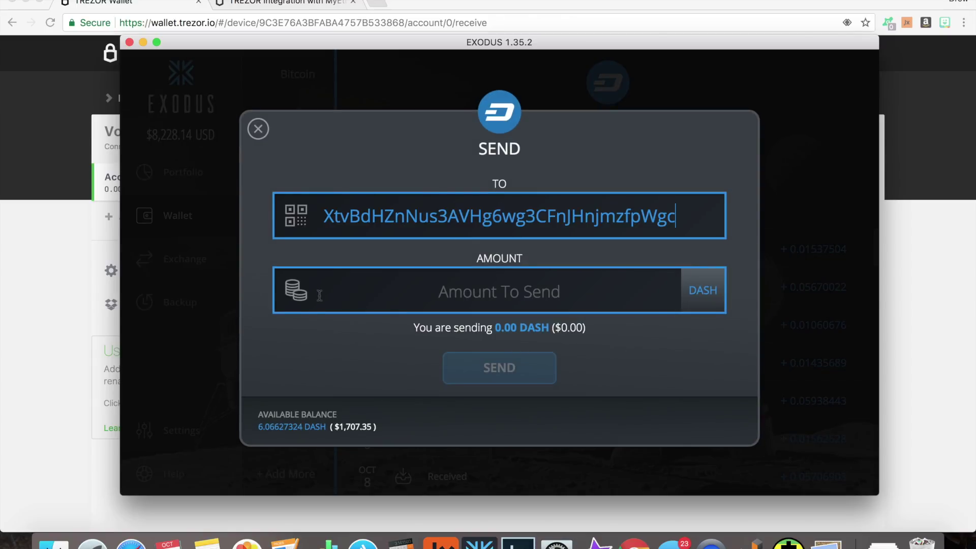
left_click(303, 302)
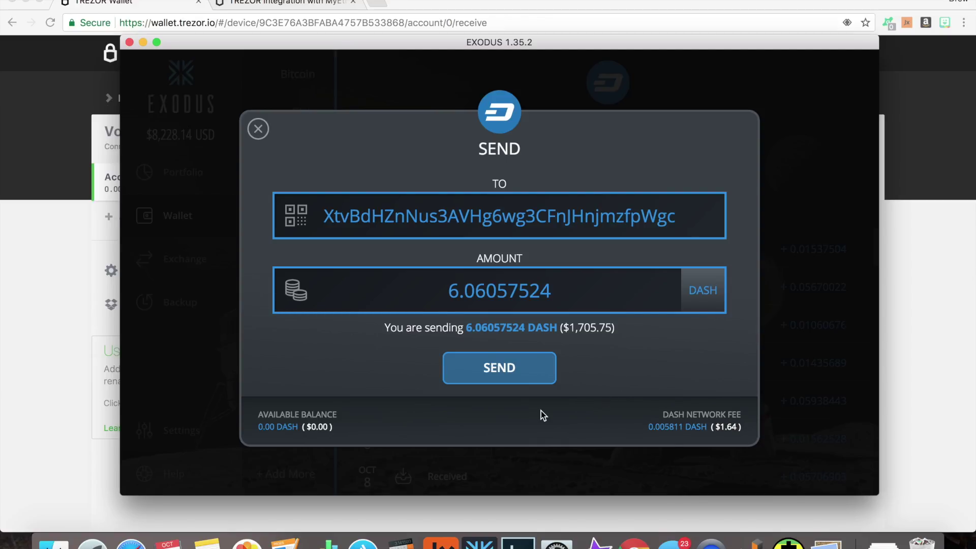
double_click(501, 286)
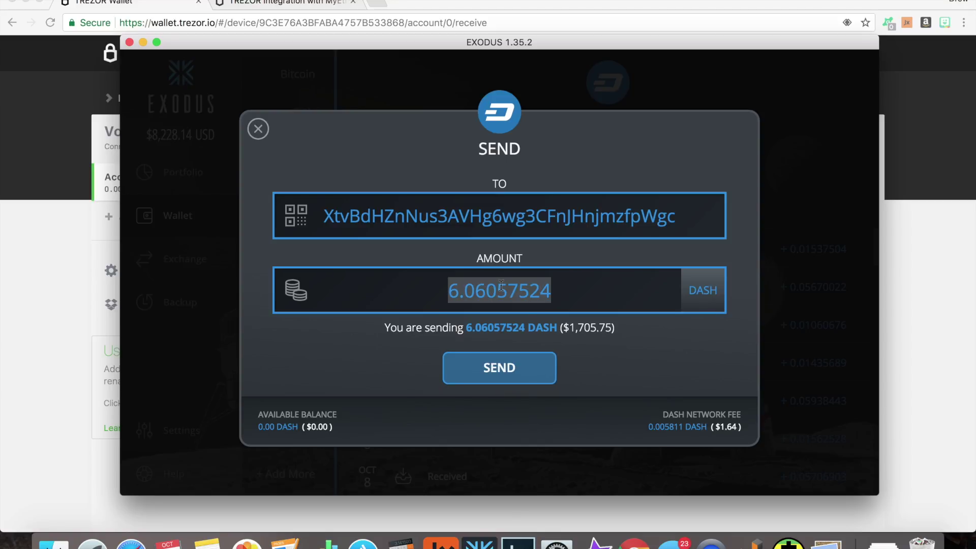
type(".06")
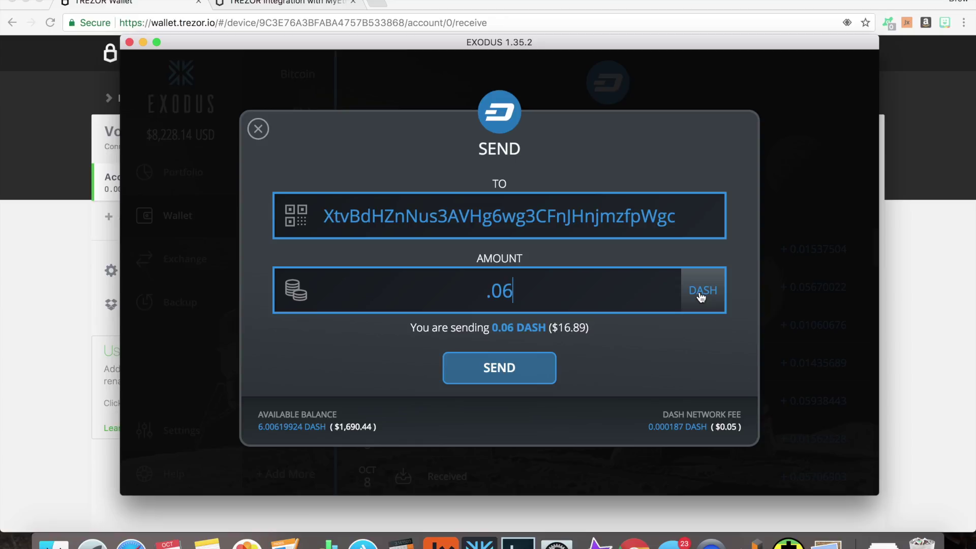
left_click(542, 375)
left_click(541, 374)
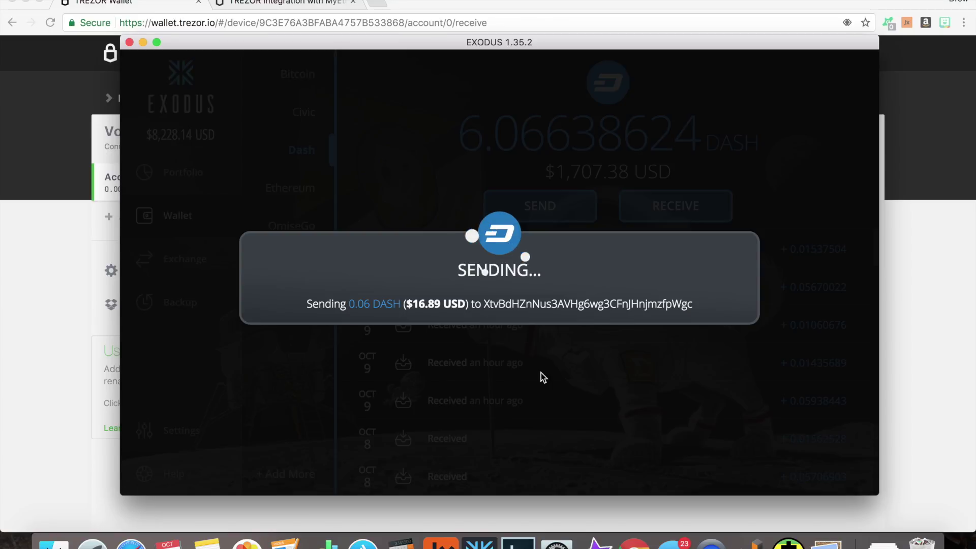
key("super+Tab")
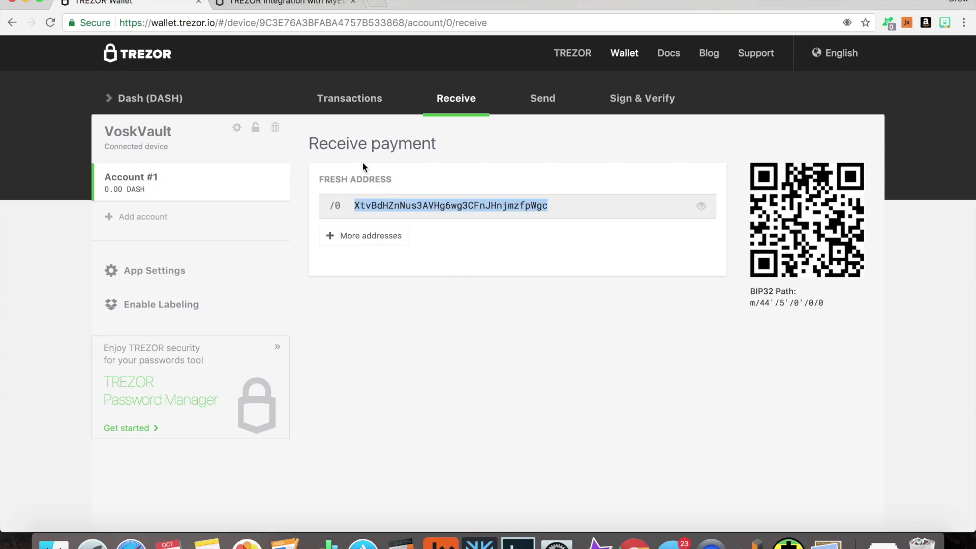
- Generate two more Dash addresses, verify address /0 on the TREZOR device, and open the Dash Send form
left_click(349, 237)
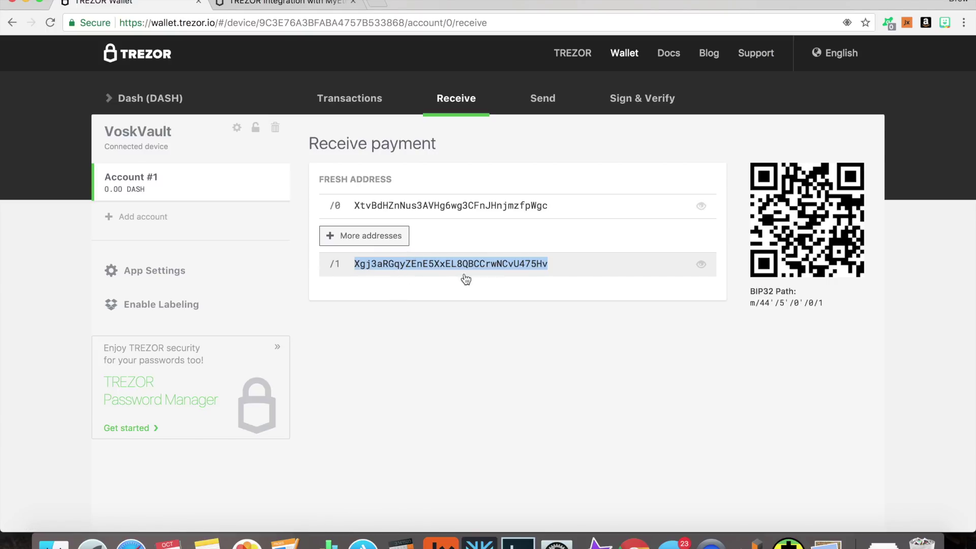
left_click(368, 239)
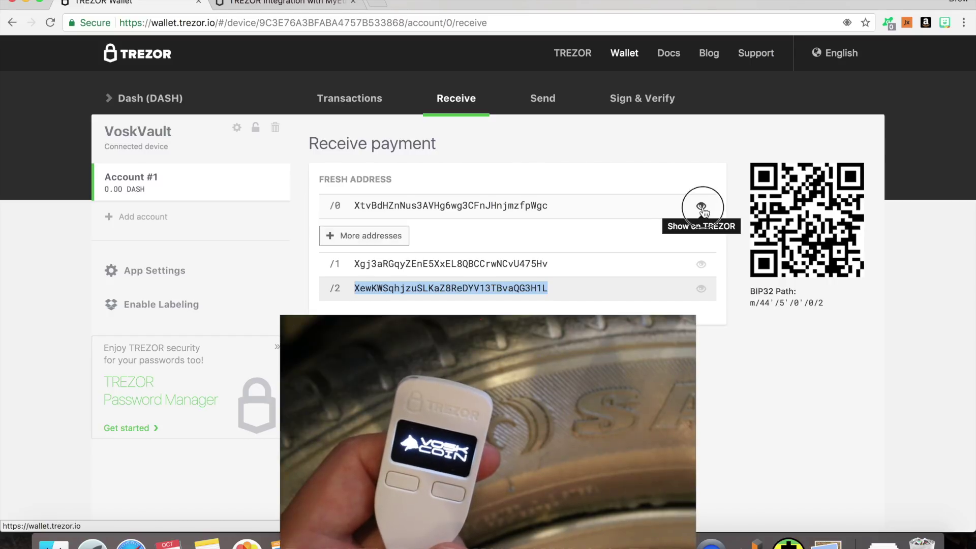
left_click(701, 206)
key("super+c")
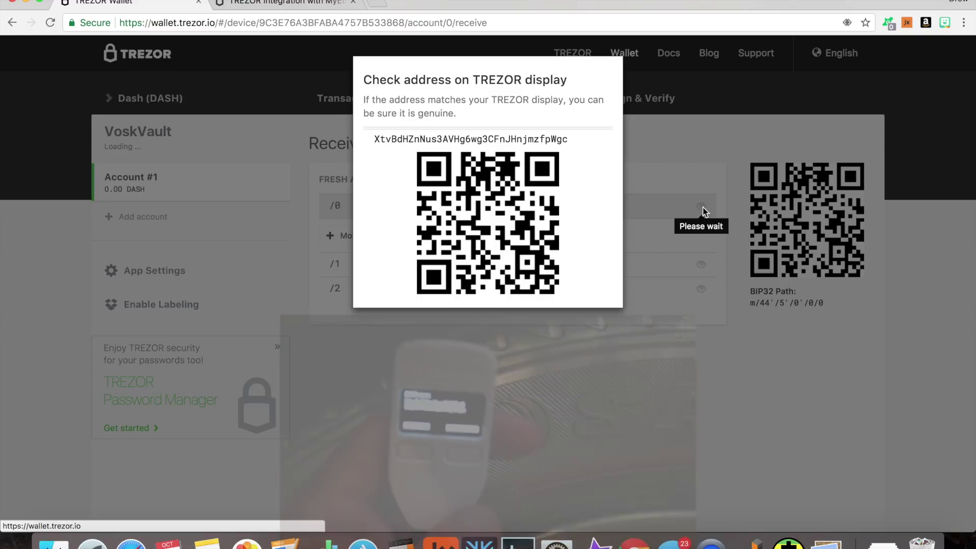
left_click(548, 99)
left_click(464, 185)
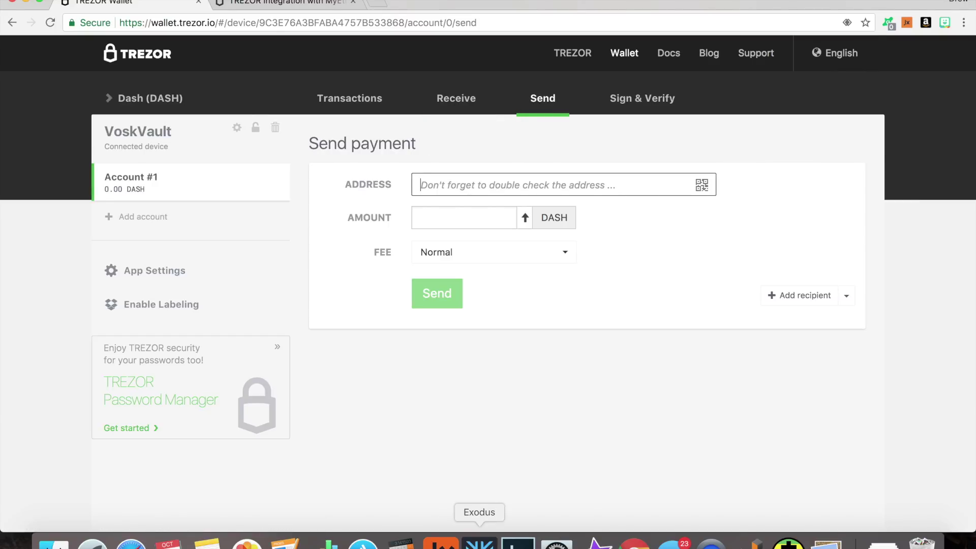
- Enter the Exodus Dash address and 1 DASH in the send form, then add a second recipient
left_click(480, 542)
left_click(626, 205)
left_click(401, 378)
left_click(15, 268)
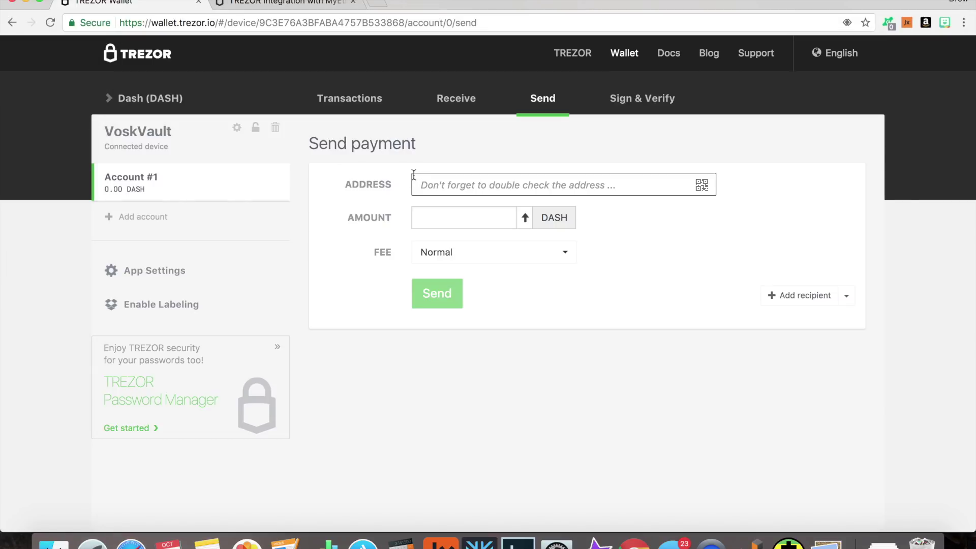
type("XpTt1nsjW1xt95WBZRyWciedDDBjgEctfD")
left_click(480, 217)
type("1")
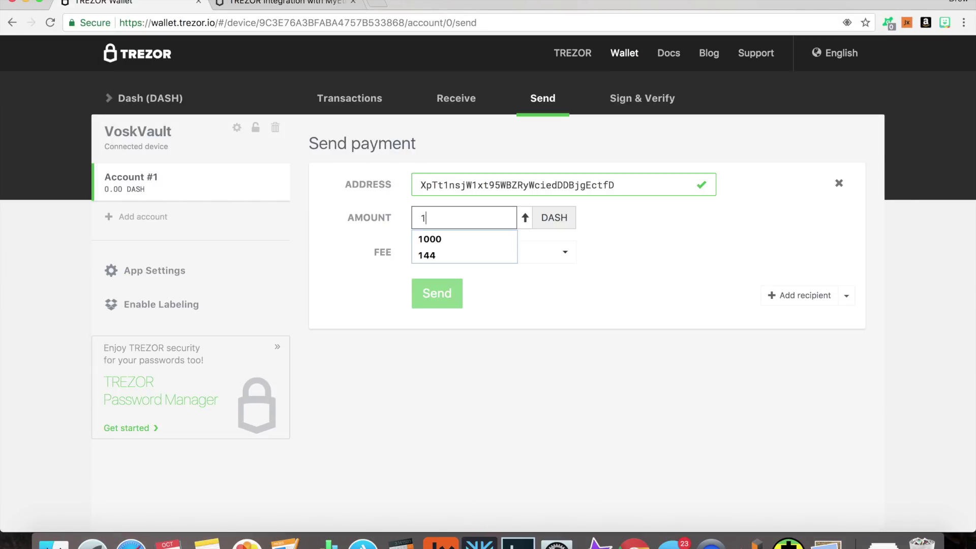
left_click(618, 258)
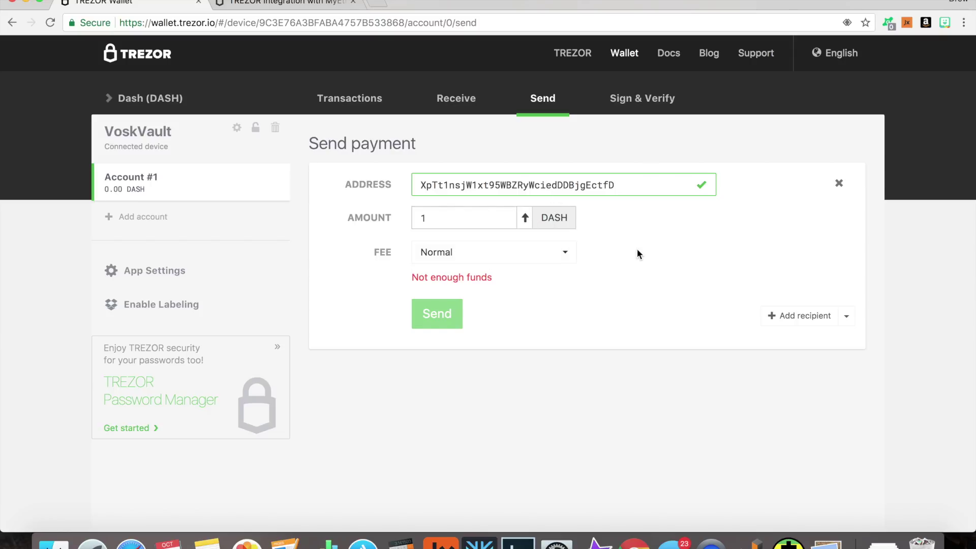
left_click(785, 316)
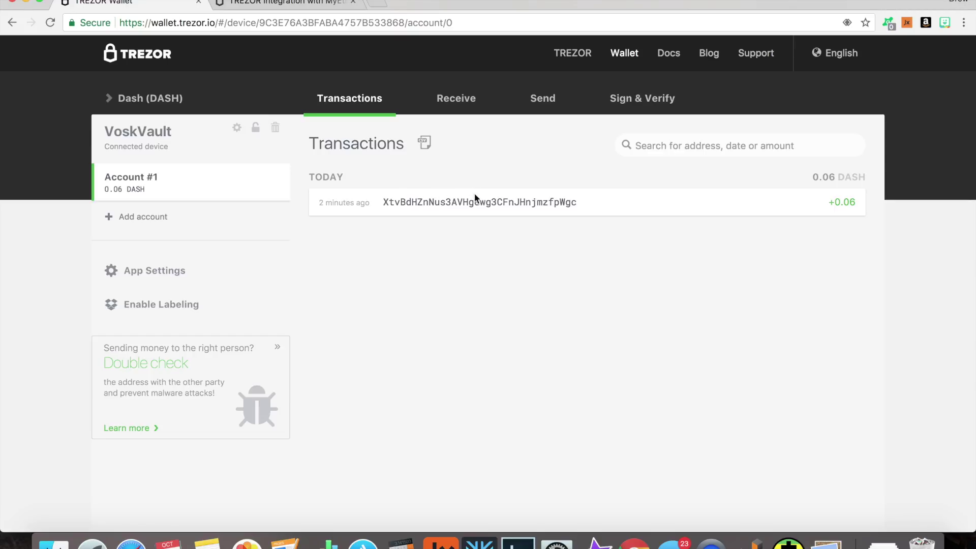
- List previous Dash receiving addresses, including address /0 that received 0.06 DASH
left_click(441, 98)
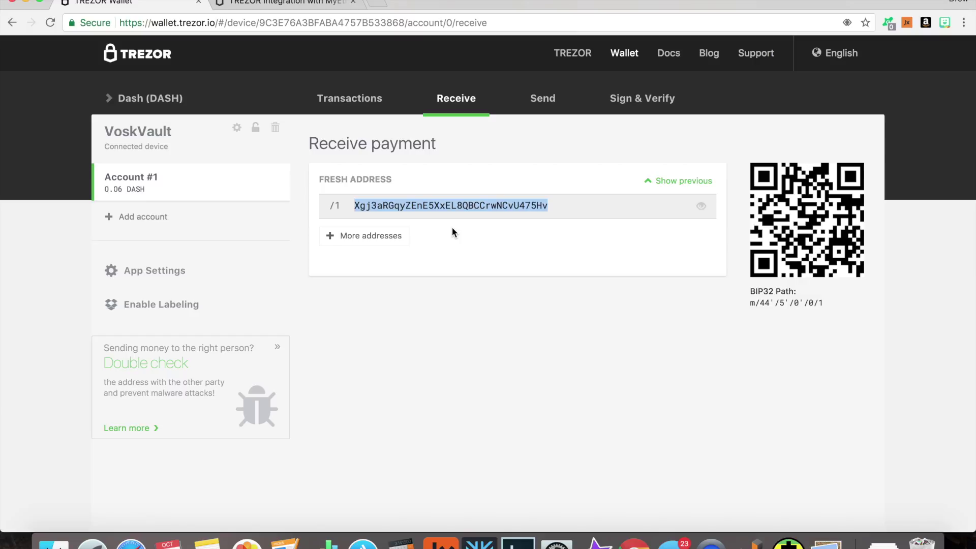
left_click(652, 176)
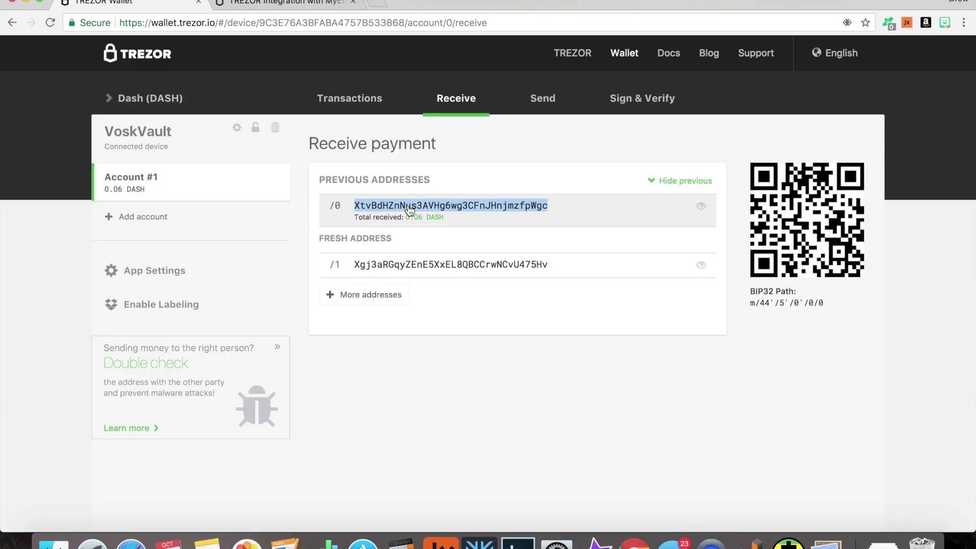
- Send the entire 6.00046224 DASH balance from Exodus to the TREZOR Dash address
left_click(480, 543)
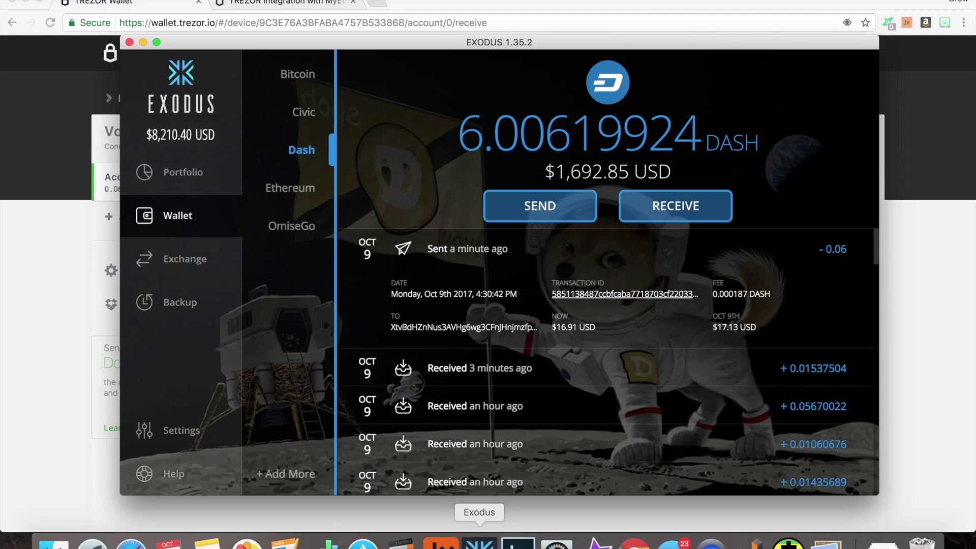
left_click(540, 206)
left_click(443, 217)
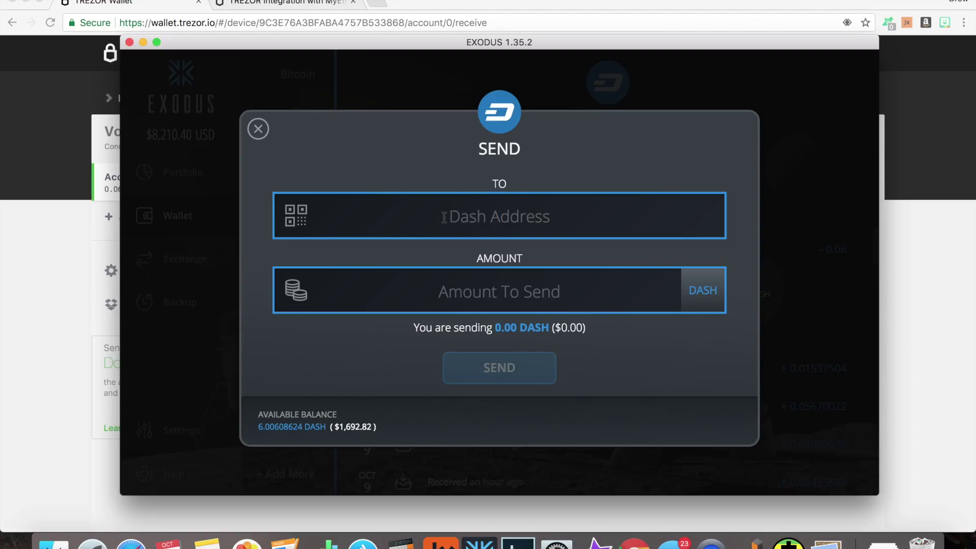
key("super+v")
left_click(296, 290)
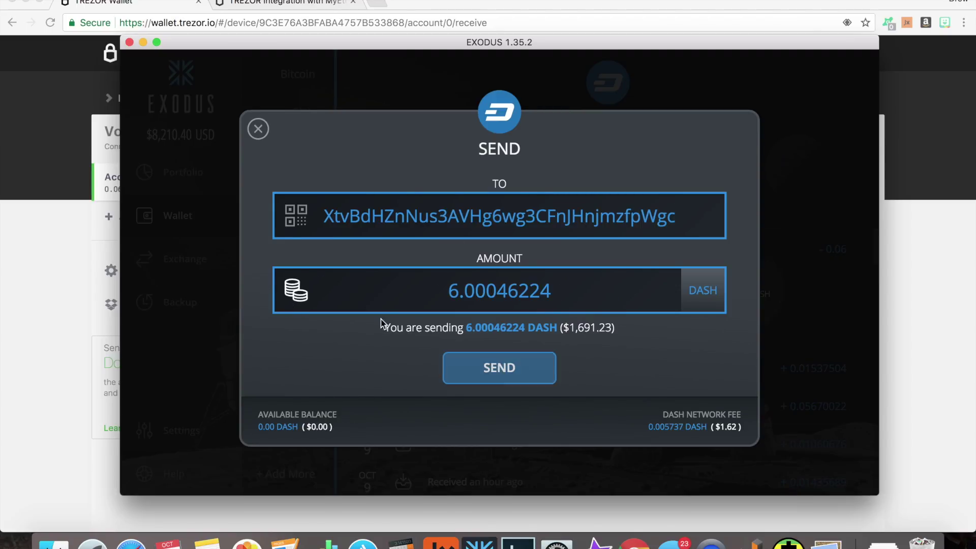
left_click(538, 372)
left_click(538, 373)
left_click(535, 367)
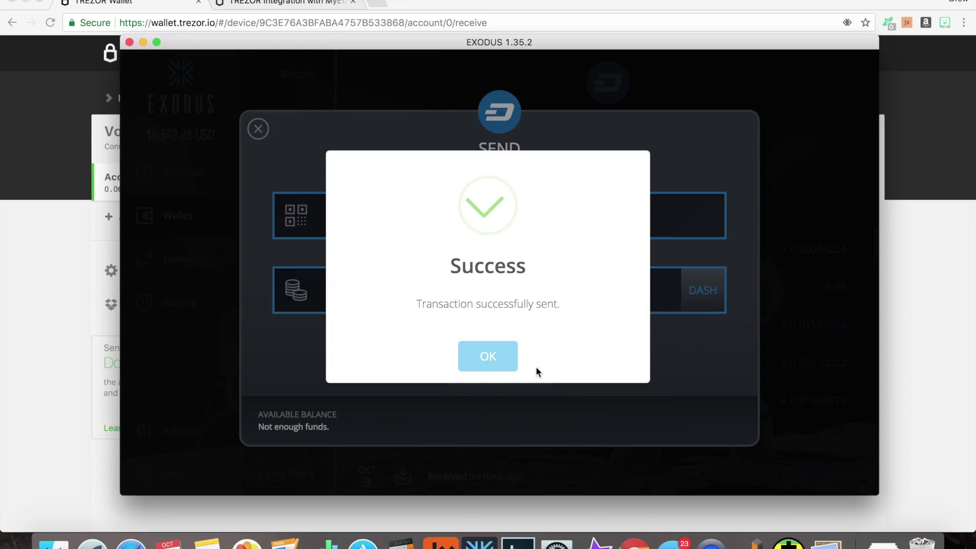
left_click(512, 364)
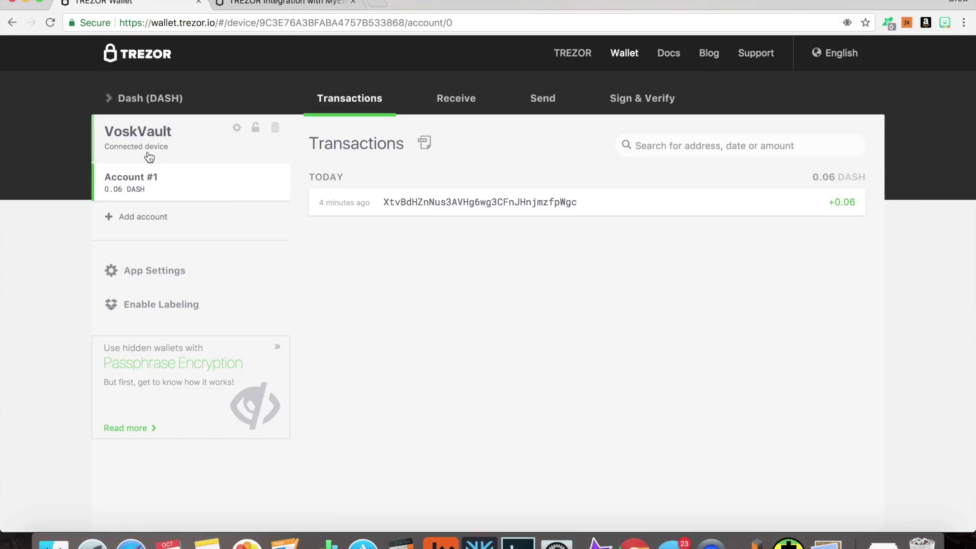
left_click(122, 102)
- Switch TREZOR Wallet to Zcash, display its fresh receiving address, and launch Jaxx
left_click(133, 119)
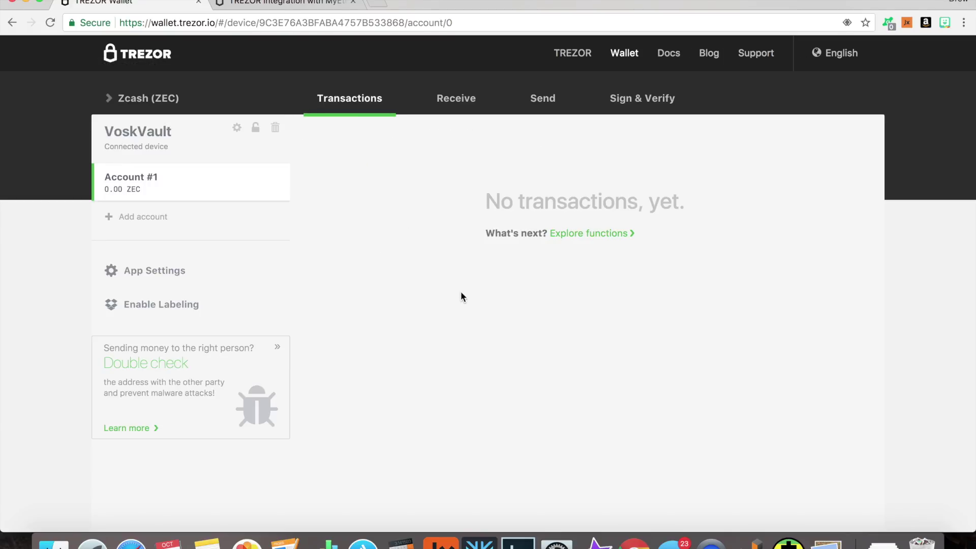
left_click(450, 96)
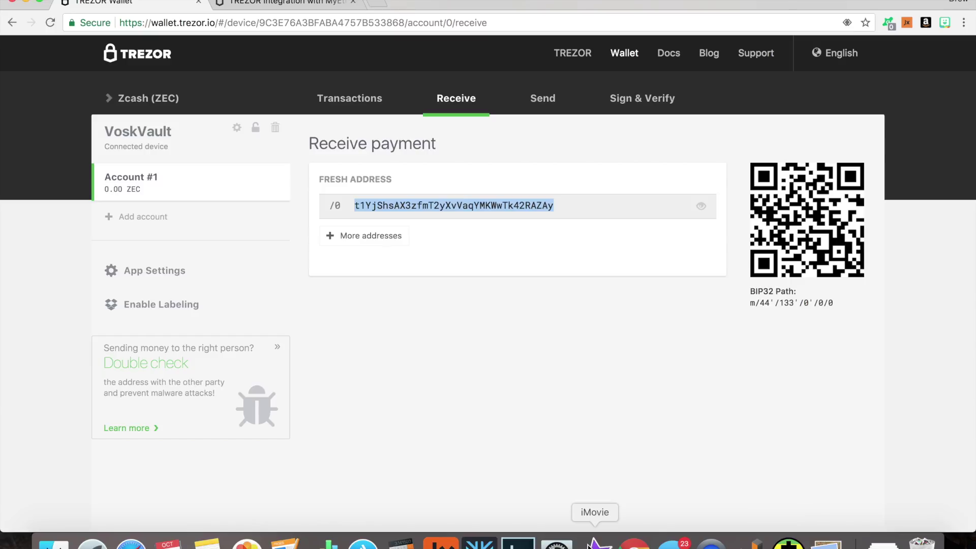
left_click(440, 540)
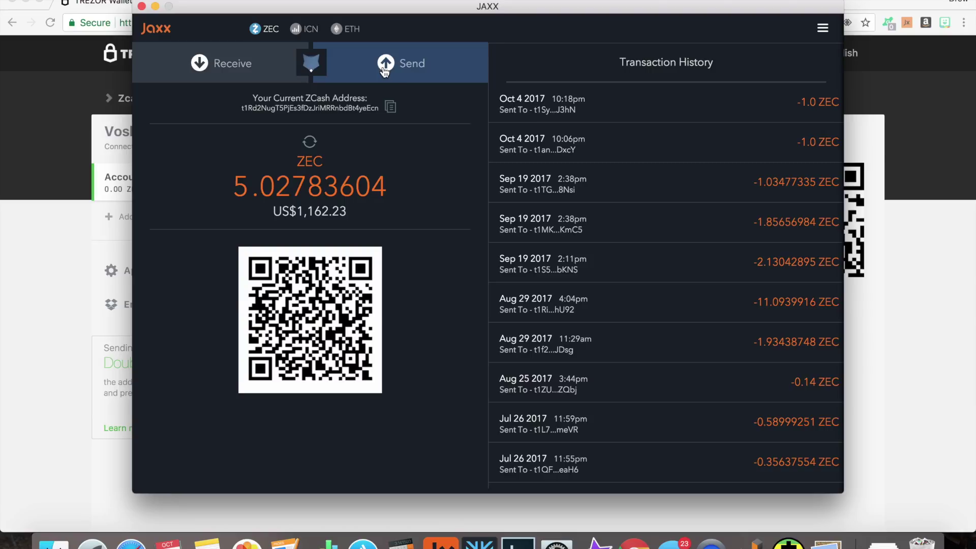
- Send Jaxx's full 5.02773604 ZEC balance to the pasted TREZOR Zcash address
left_click(385, 64)
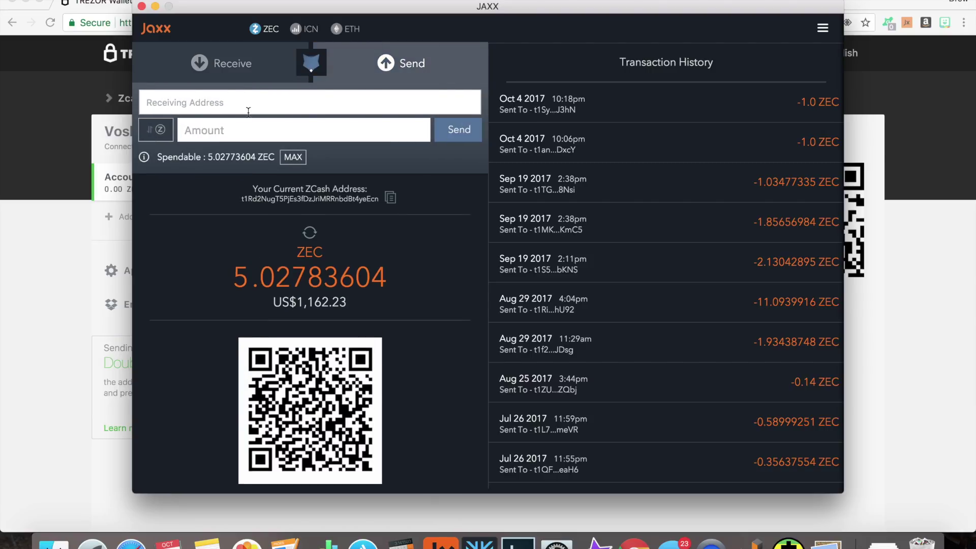
type("t1YjShsAX3zfmT2yXvVaqYMKWwTk42RAZAy")
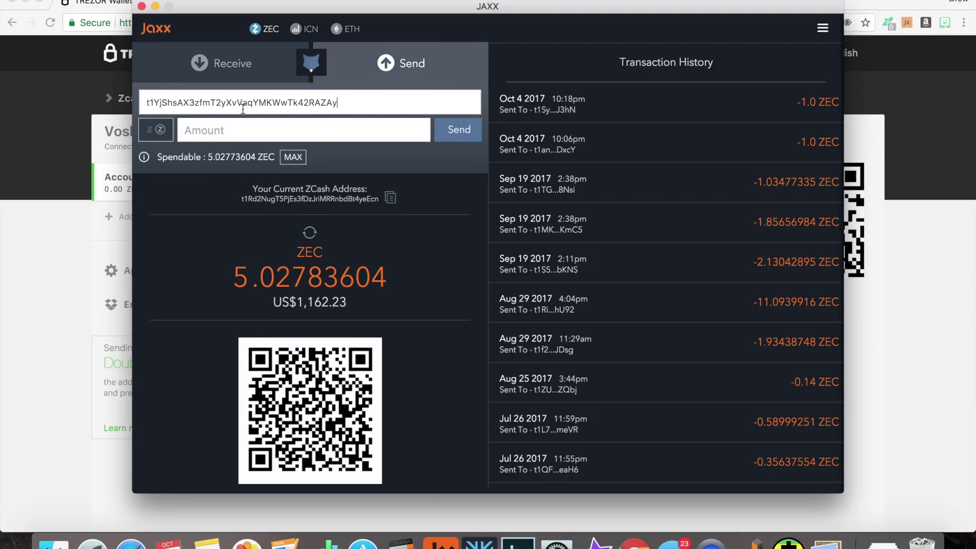
left_click_drag(496, 11, 612, 30)
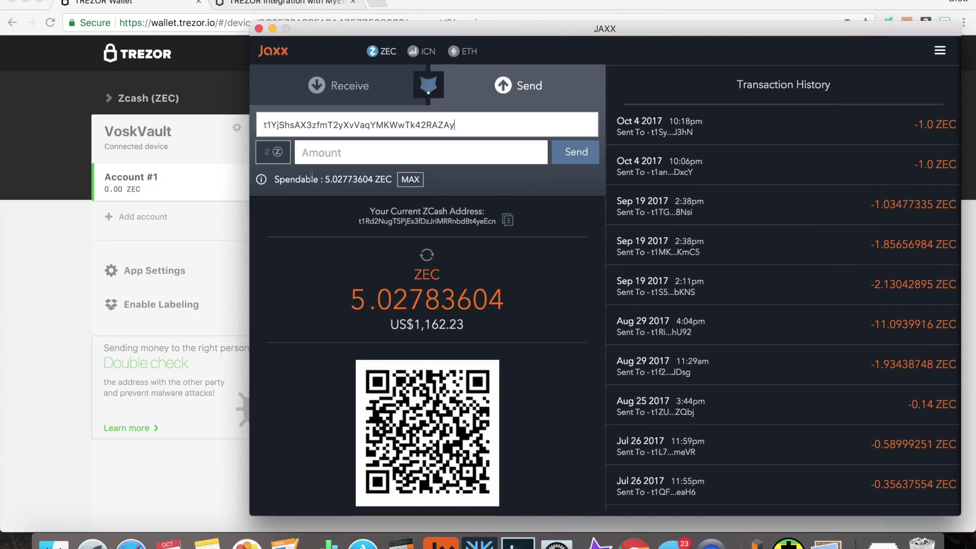
left_click(421, 180)
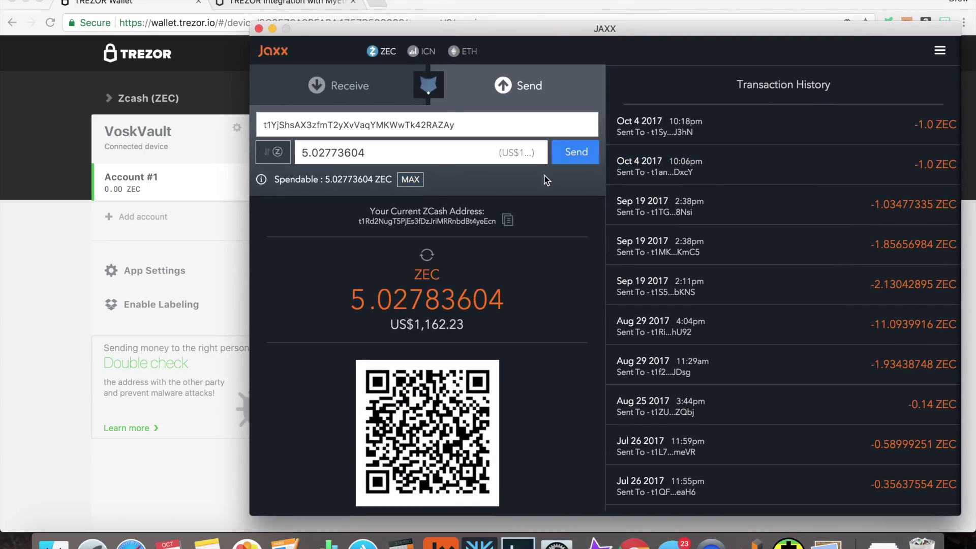
left_click(586, 157)
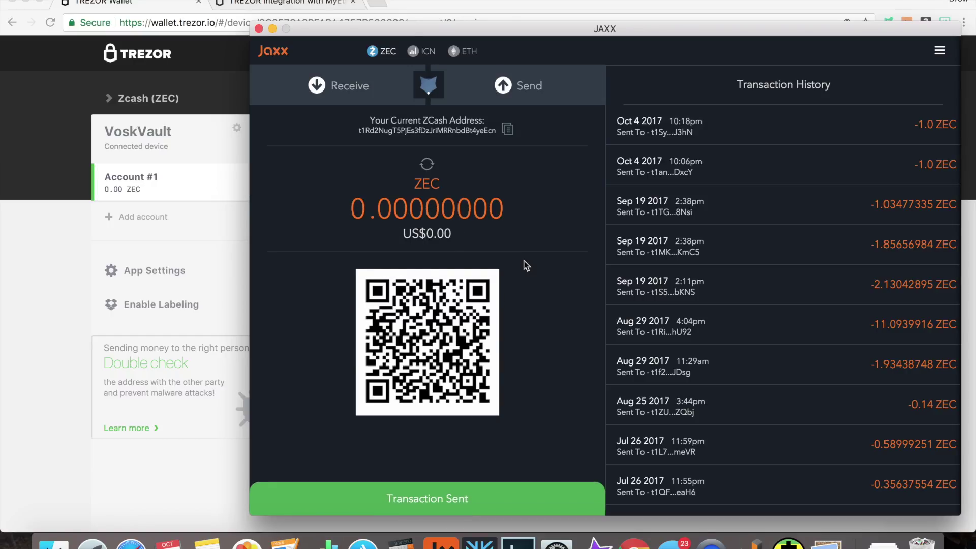
left_click(50, 263)
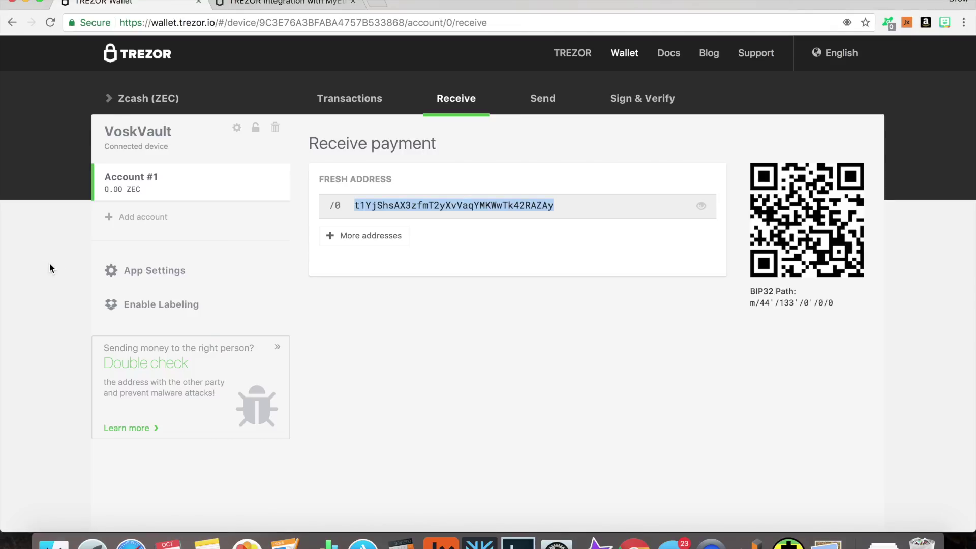
- Review the Zcash send form with Normal fee and extra recipients, the receive address, and the empty history
left_click(328, 98)
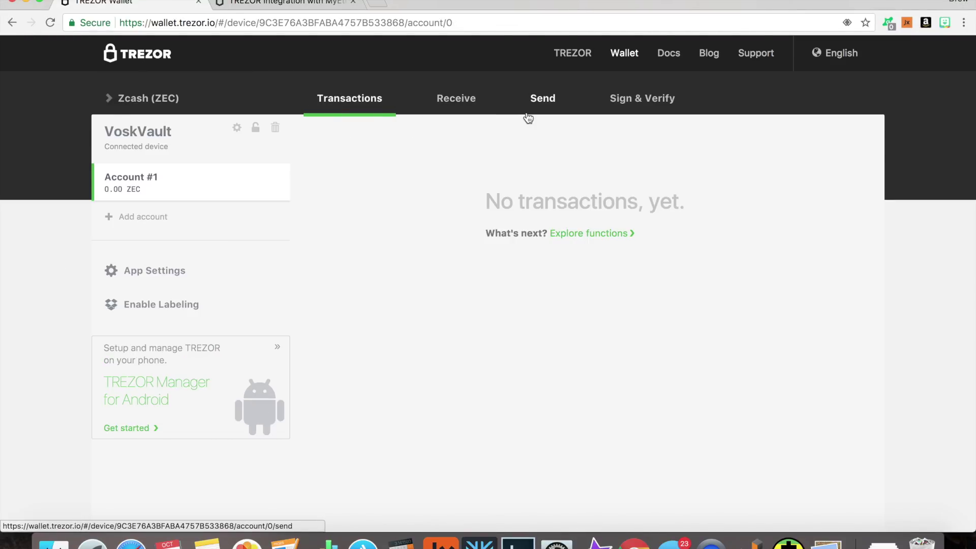
left_click(528, 116)
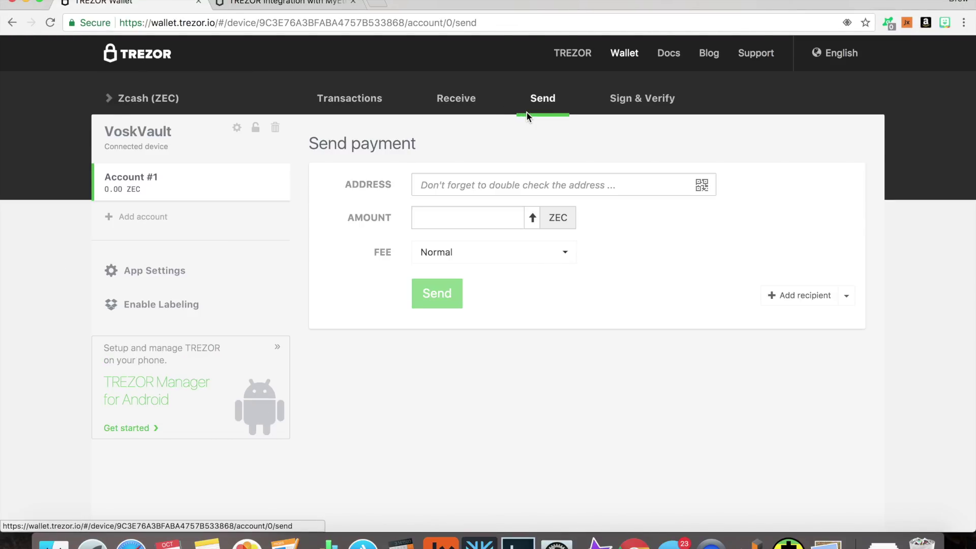
left_click(477, 189)
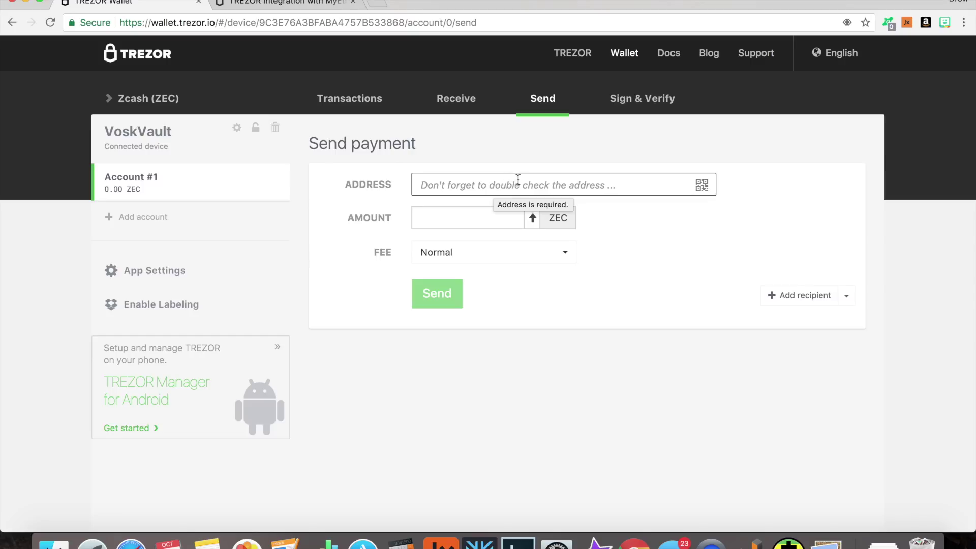
left_click(478, 212)
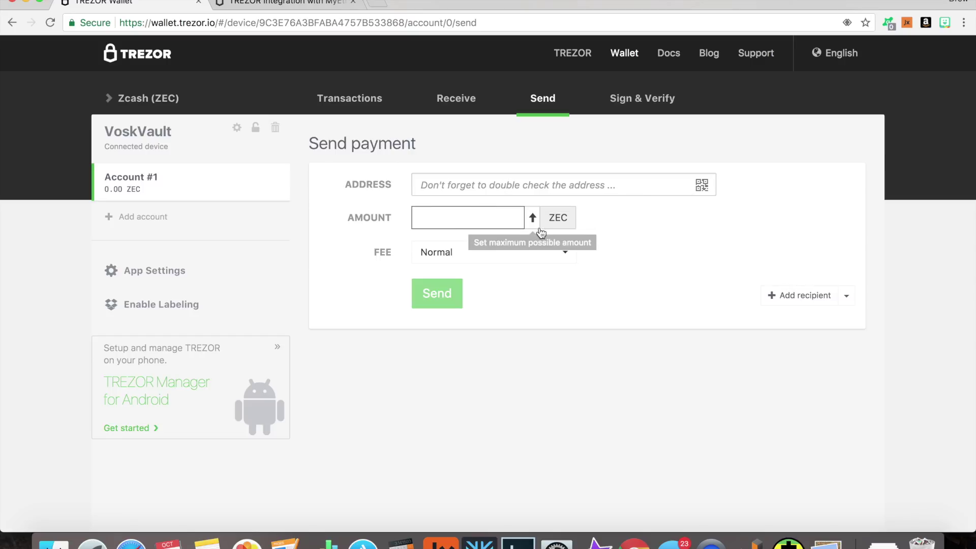
left_click(472, 257)
left_click(381, 263)
left_click(787, 297)
left_click(780, 405)
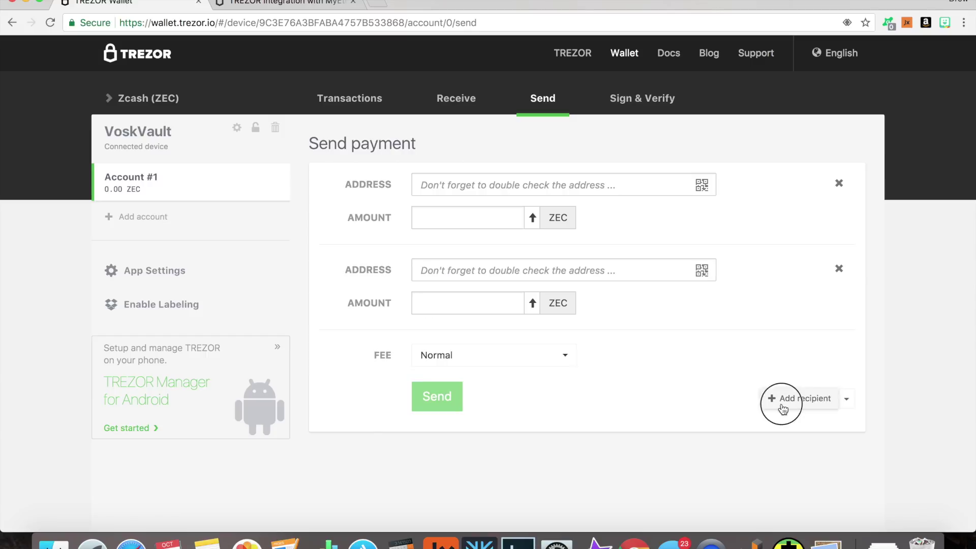
left_click(445, 112)
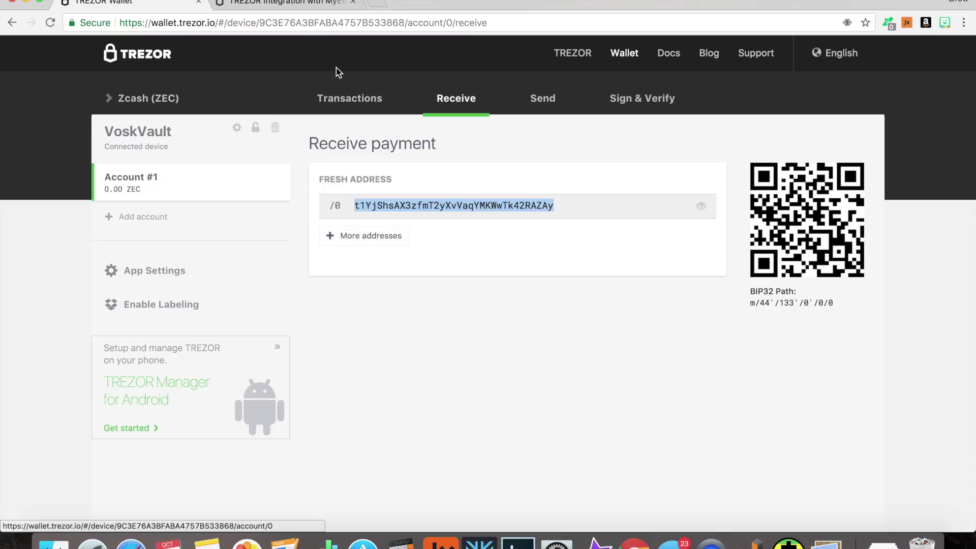
left_click(336, 101)
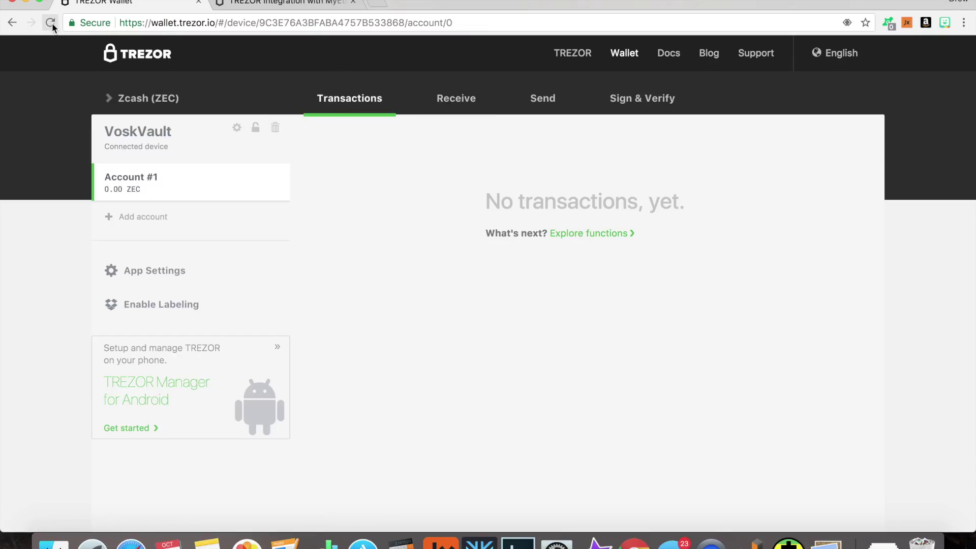
- Reload TREZOR Wallet, then move from Bitcoin to Zcash, showing 5.02773604 ZEC incoming unconfirmed
left_click(50, 22)
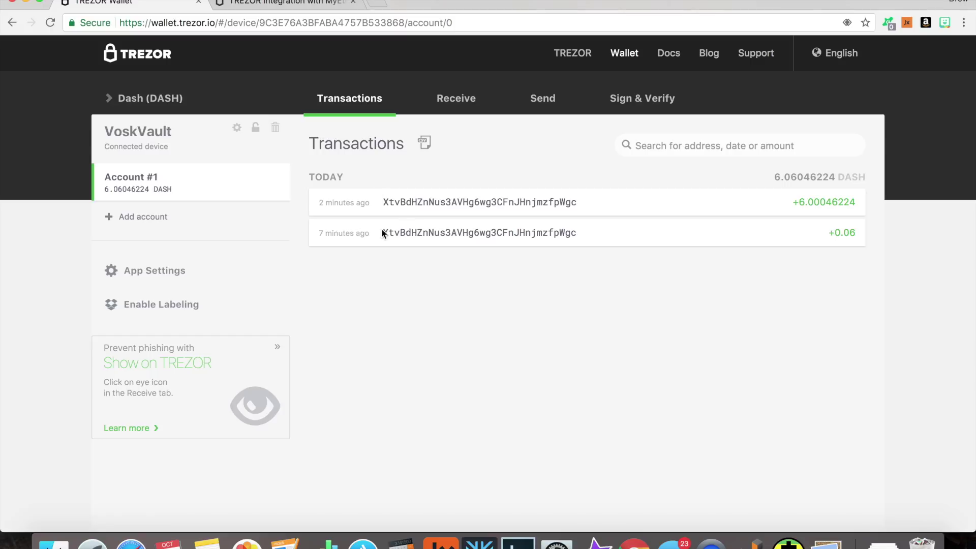
left_click(136, 105)
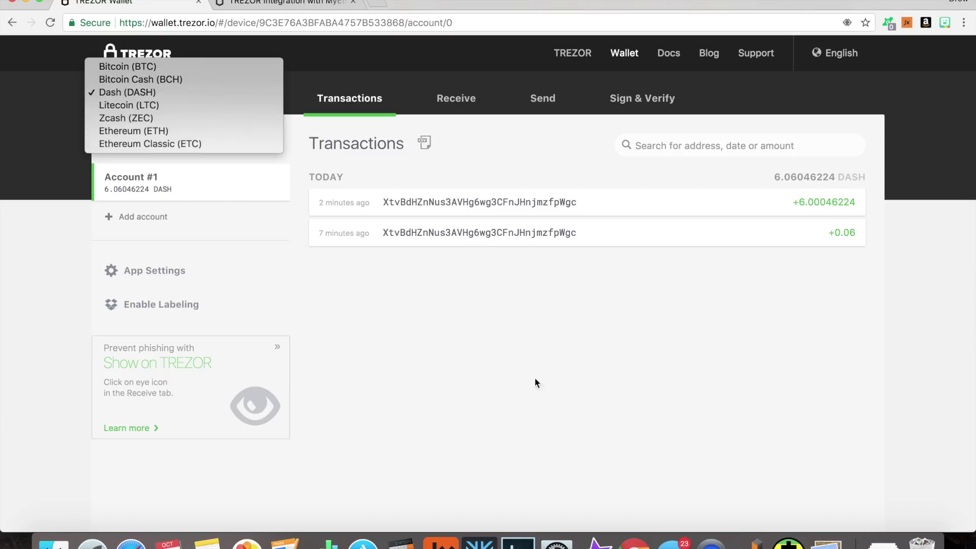
left_click(165, 66)
left_click(166, 67)
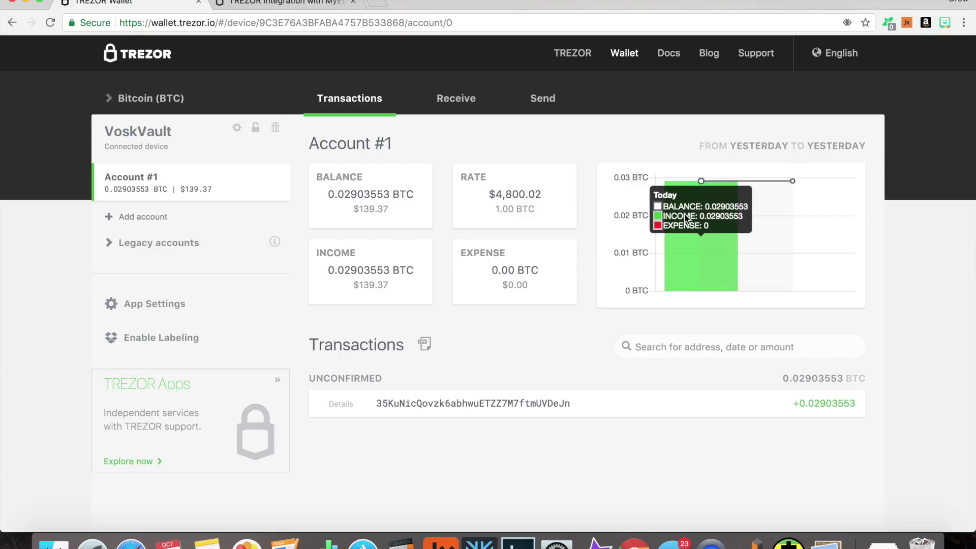
left_click(149, 99)
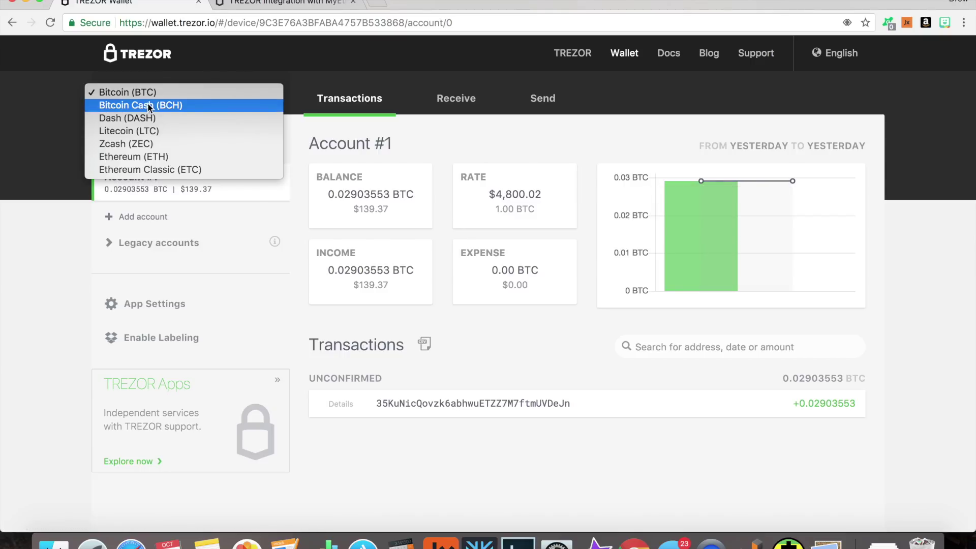
left_click(136, 144)
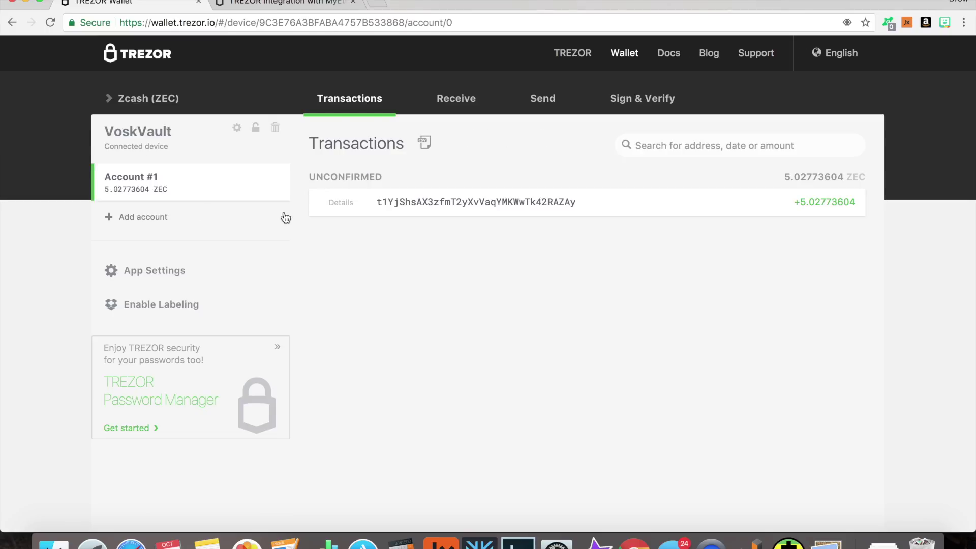
- Inspect the unconfirmed 5.02773604 ZEC transaction on Insight, then switch the wallet to Ethereum
left_click(336, 197)
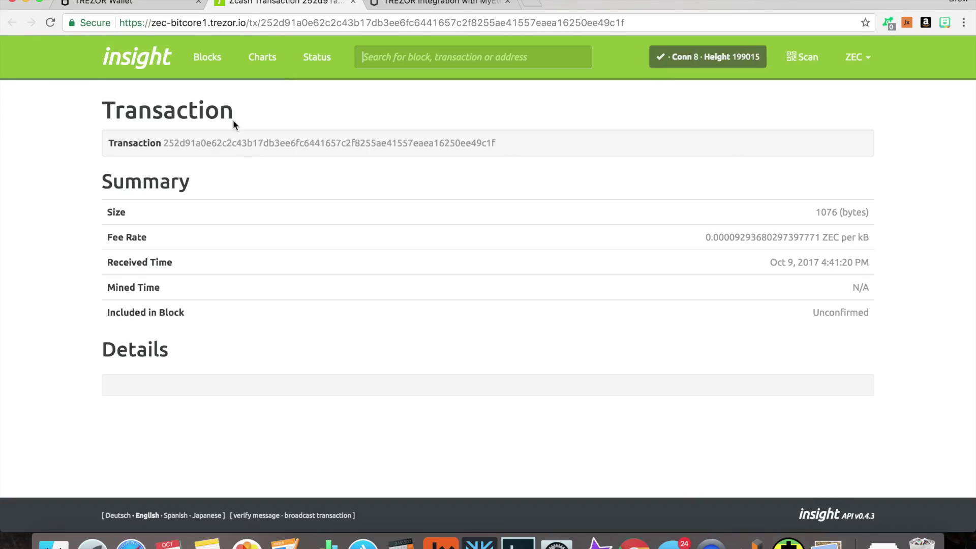
scroll(476, 225, "down", 3)
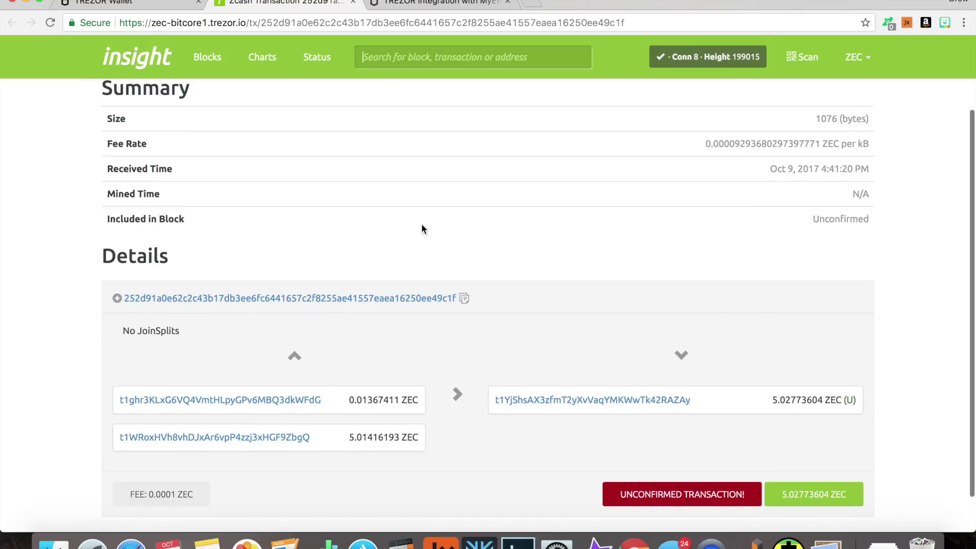
scroll(658, 276, "up", 3)
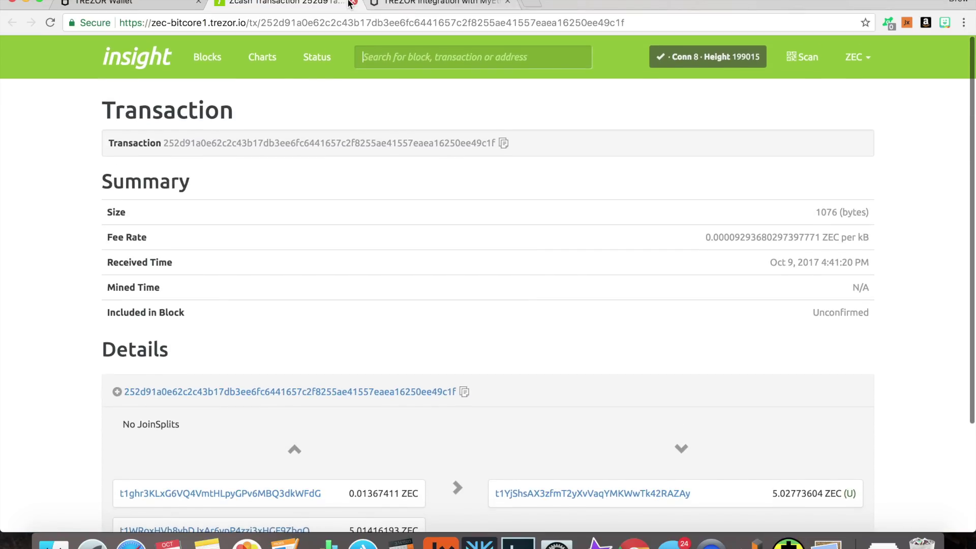
left_click(352, 3)
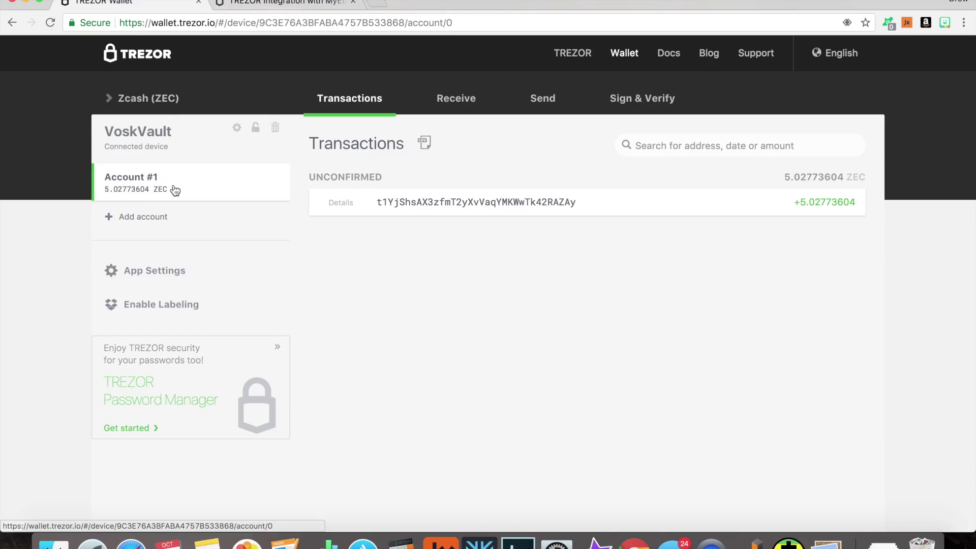
left_click(148, 98)
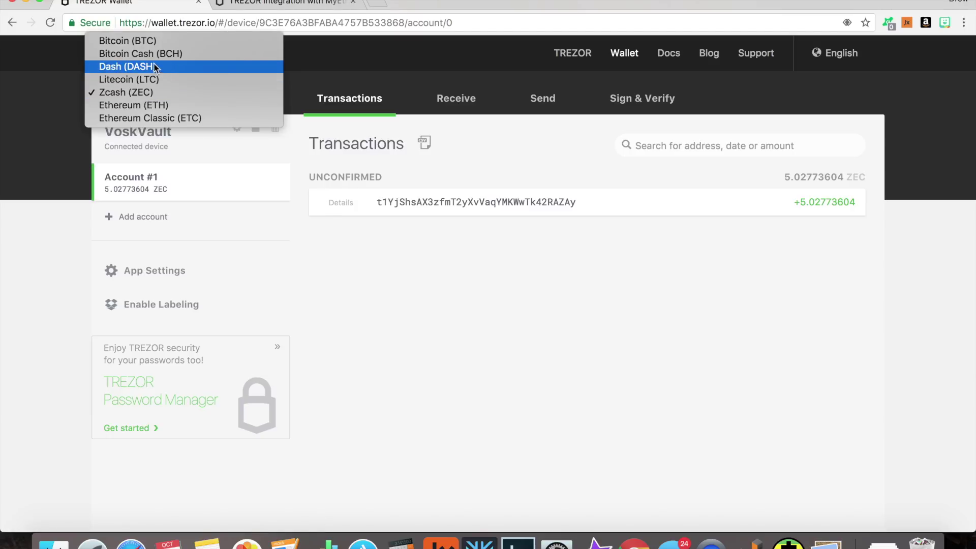
left_click(186, 105)
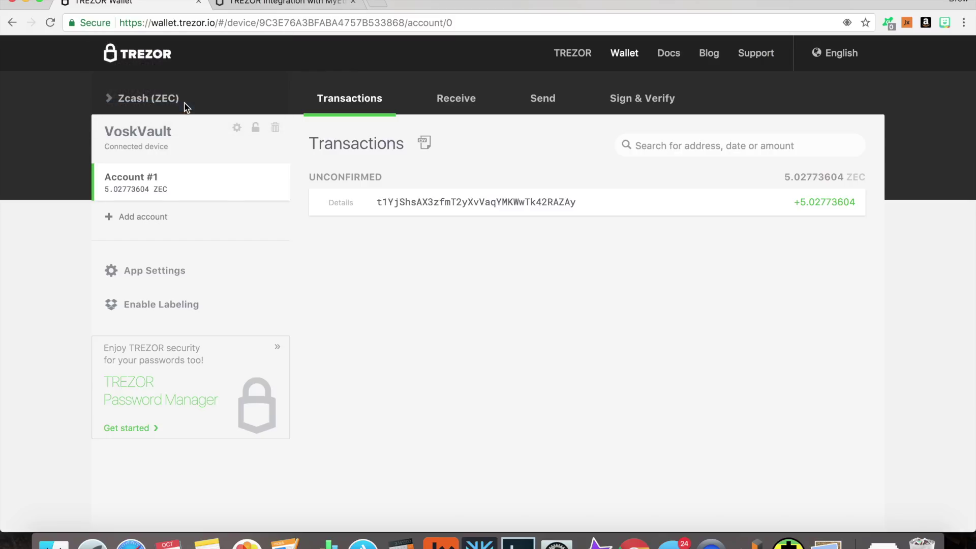
- Unlock MyEtherWallet with the TREZOR's first Ethereum address at 0 ETH, then bring Exodus forward
left_click(614, 223)
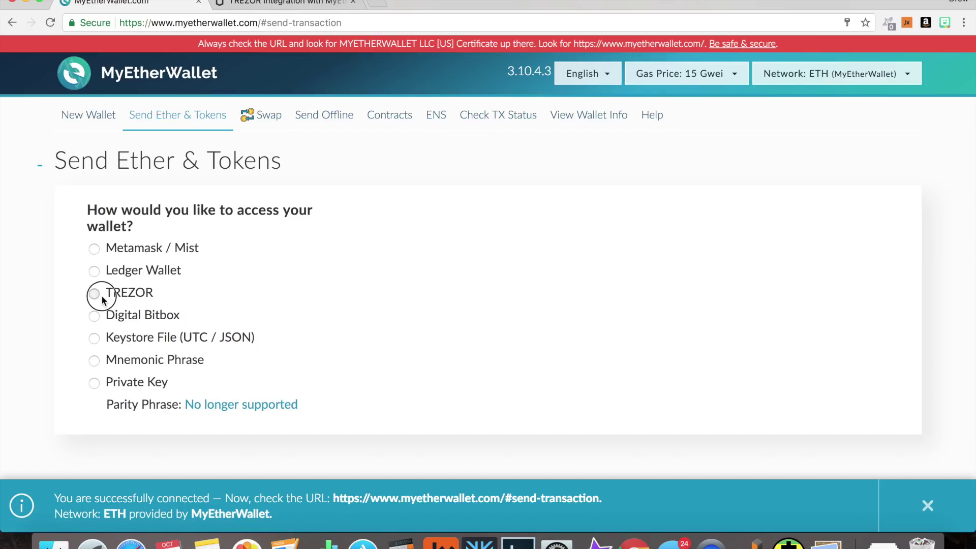
left_click(94, 294)
left_click(507, 259)
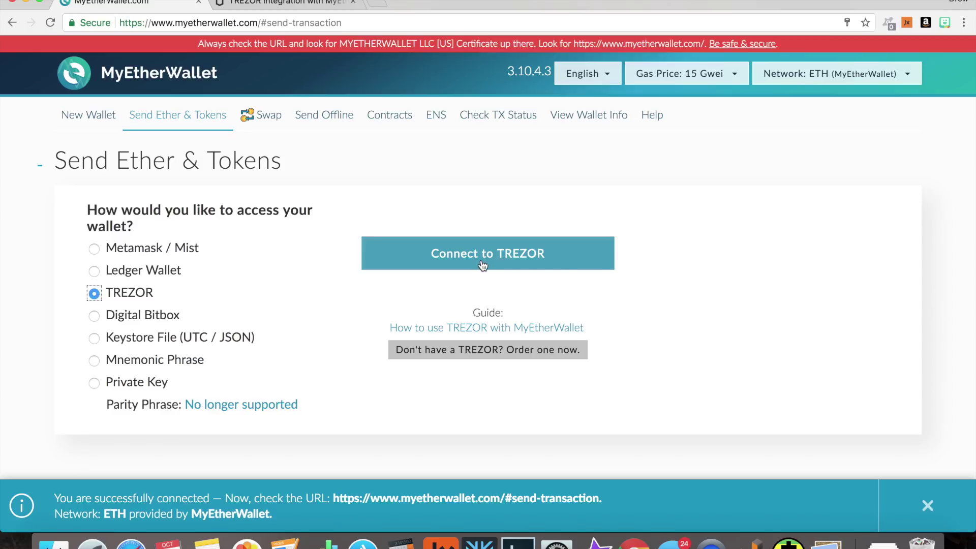
left_click(483, 264)
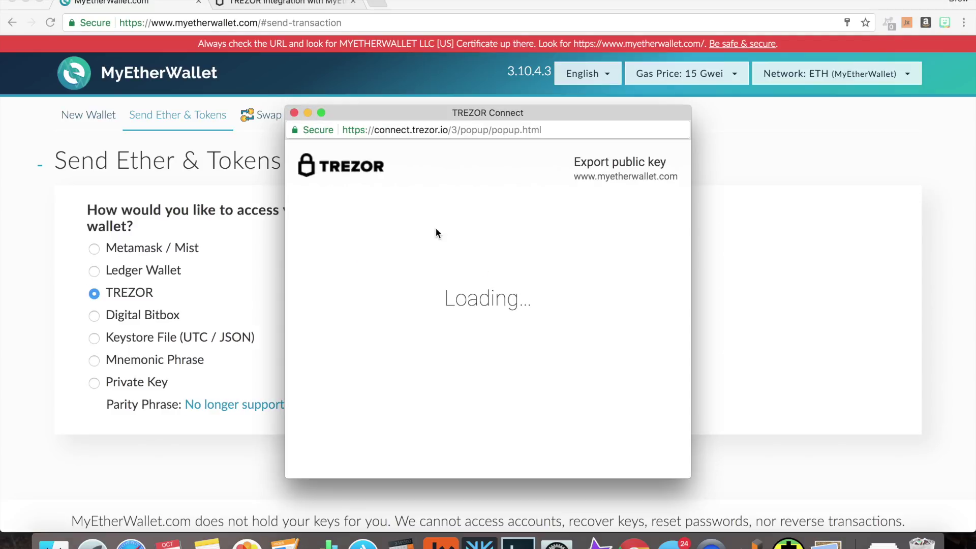
left_click(457, 374)
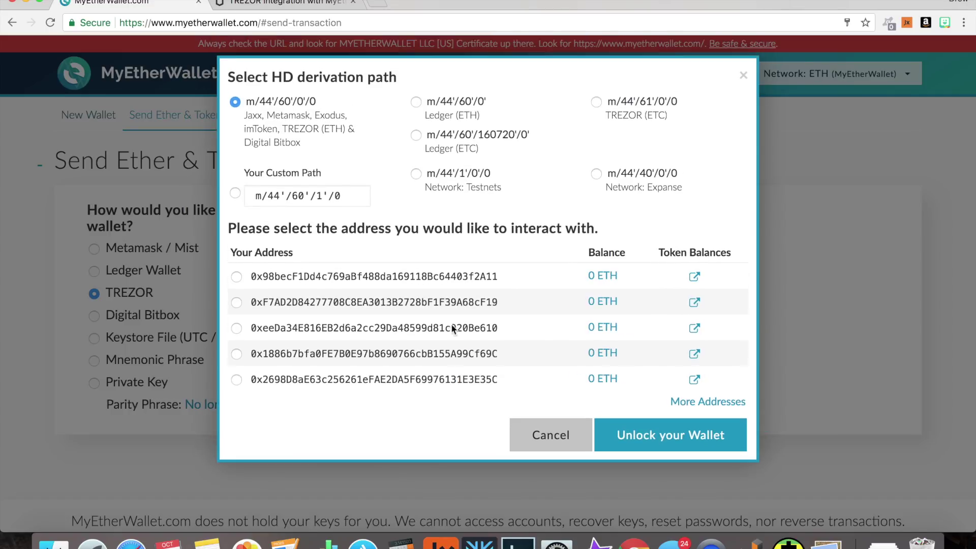
double_click(392, 276)
key("super+c")
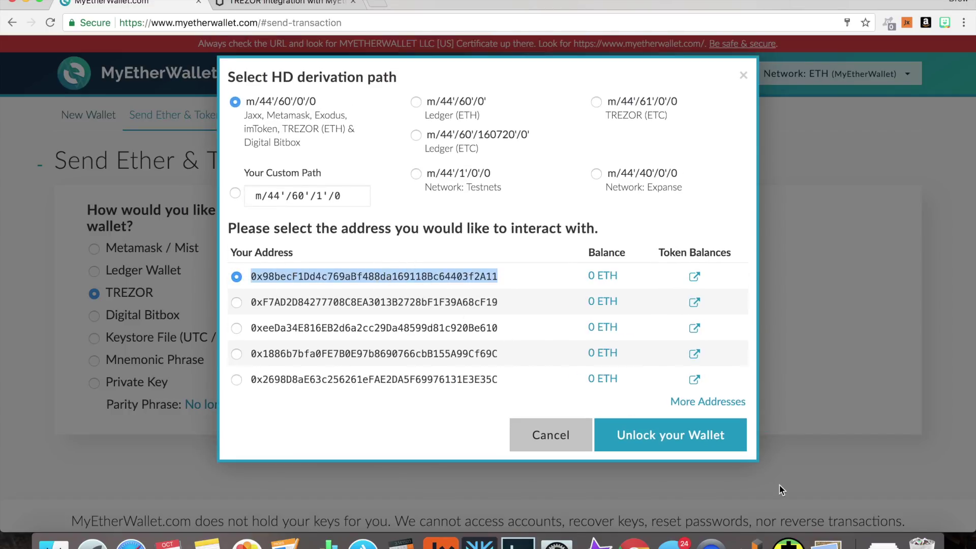
left_click(688, 434)
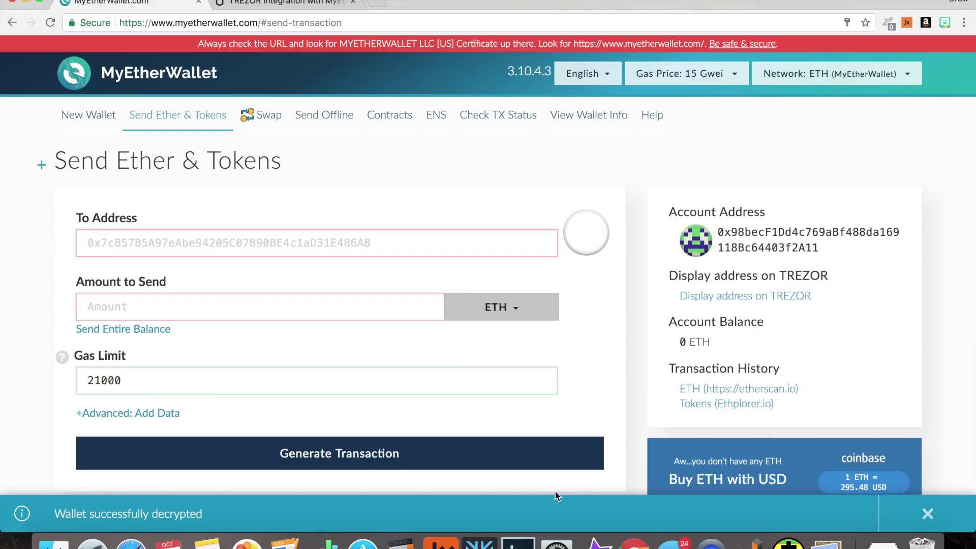
left_click(479, 542)
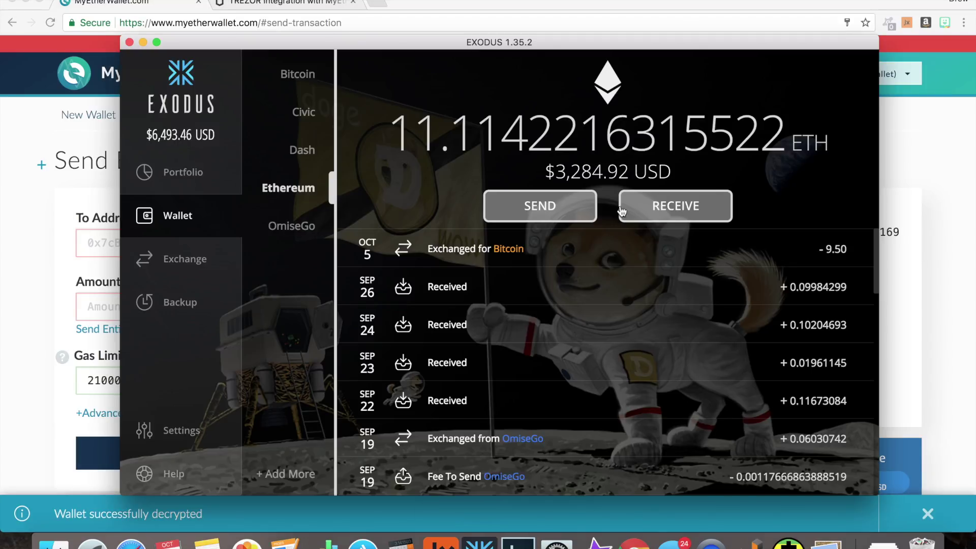
- Send 0.015 ETH from Exodus to the pasted TREZOR Ethereum address
left_click(541, 216)
left_click(493, 212)
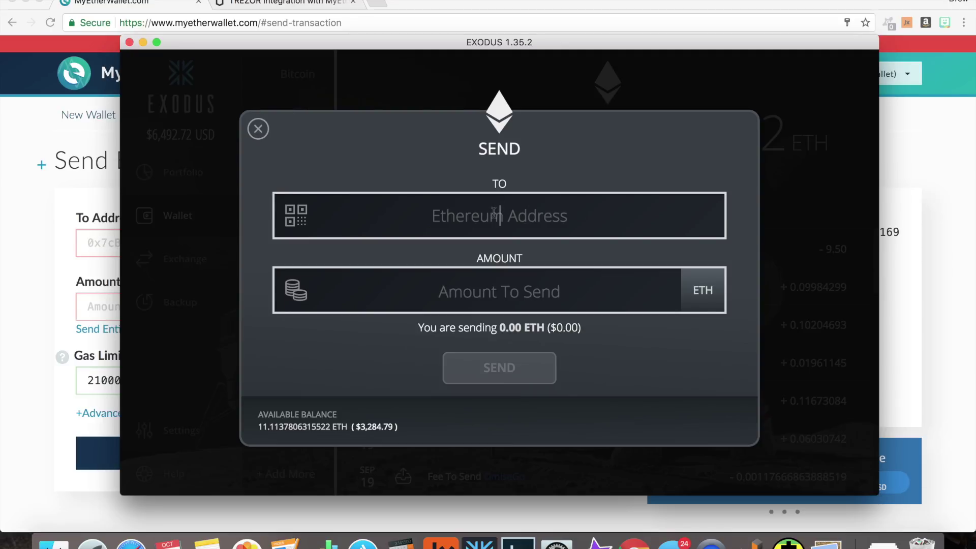
key("super+v")
left_click(512, 294)
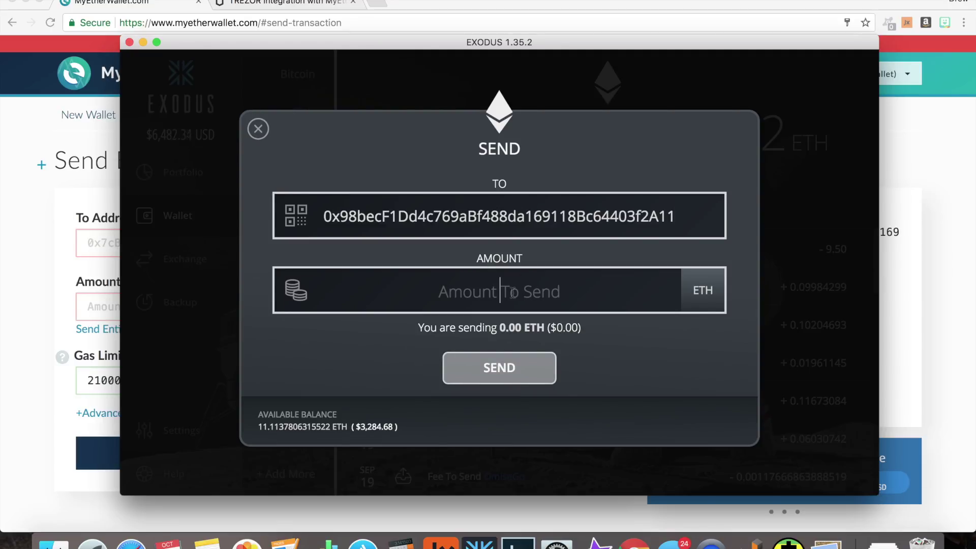
type(".015")
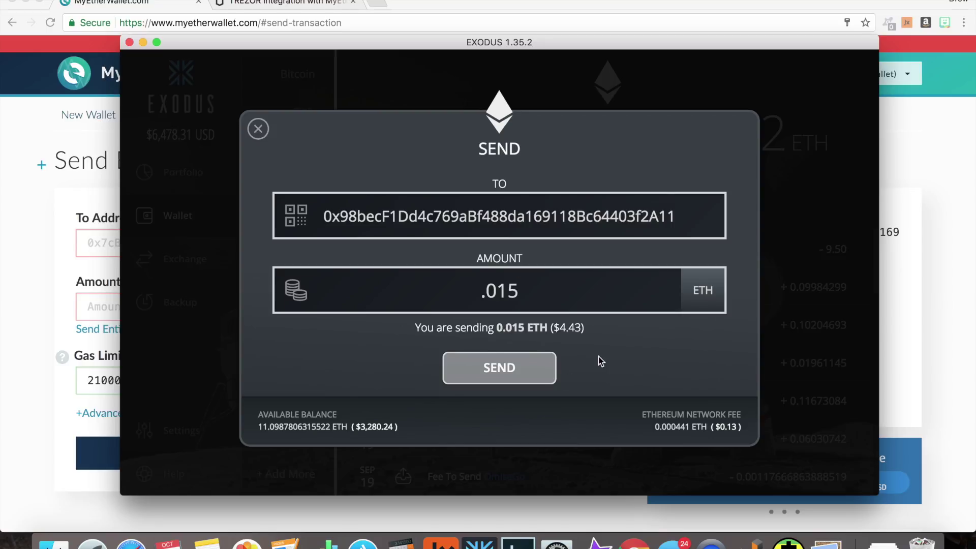
left_click(543, 373)
left_click(542, 371)
left_click(462, 350)
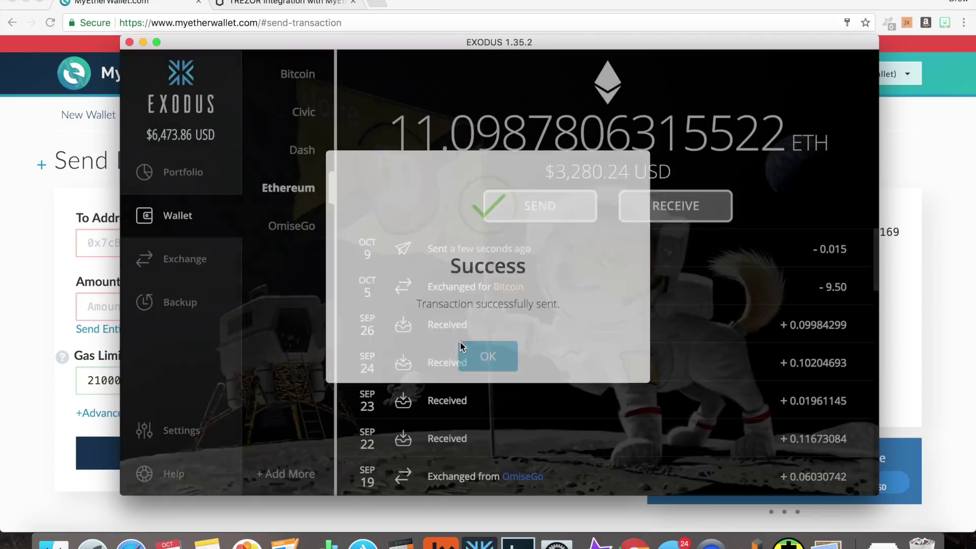
- Go back to MyEtherWallet's Send Ether & Tokens page, still showing 0 ETH
left_click(43, 238)
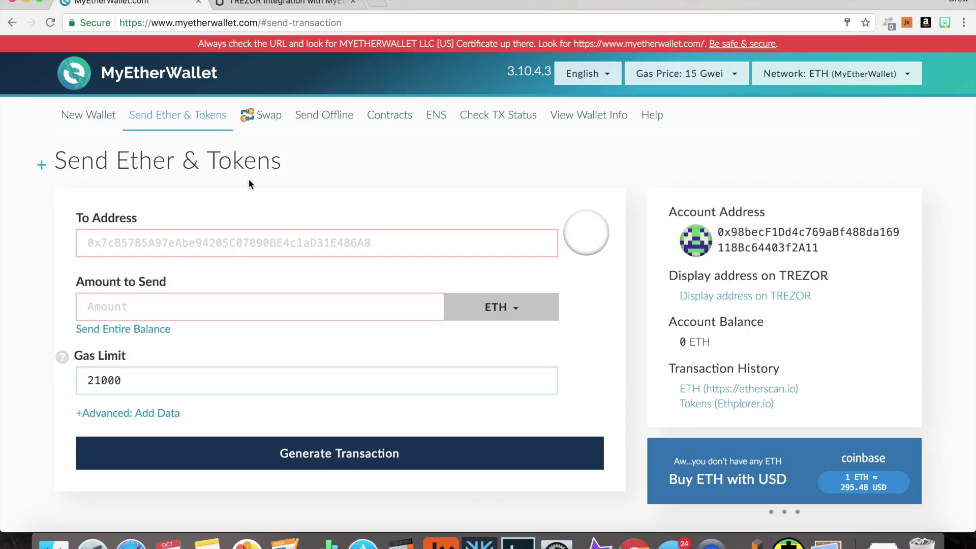
scroll(248, 181, "down", 3)
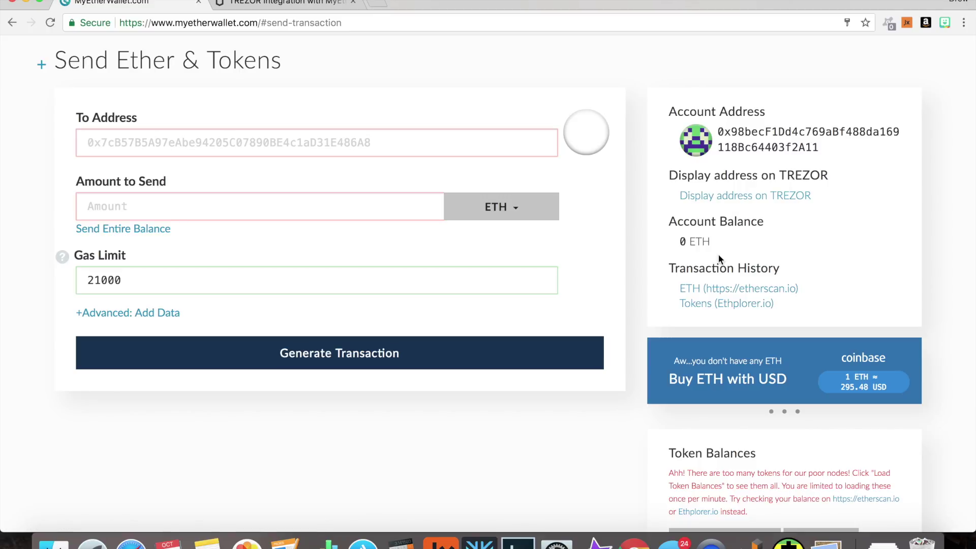
scroll(718, 257, "down", 5)
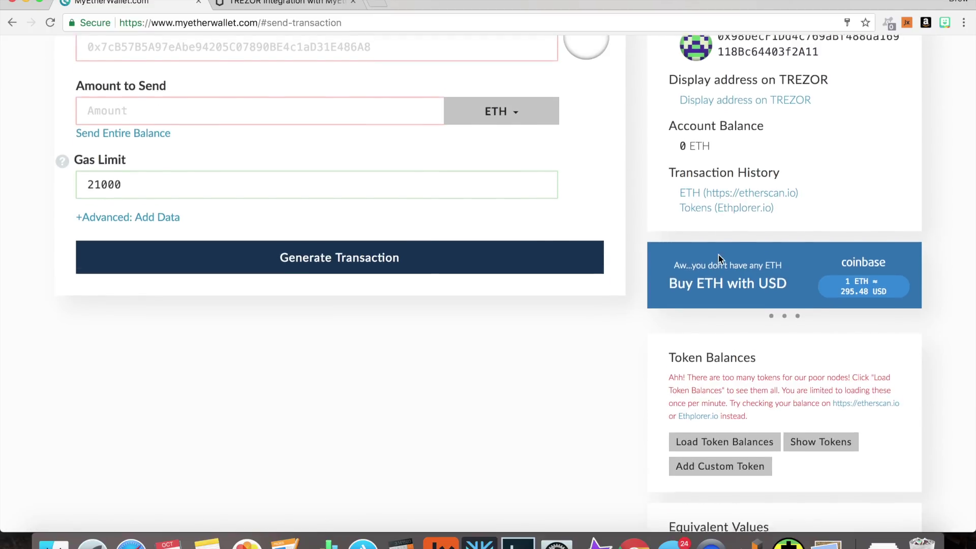
scroll(720, 260, "up", 6)
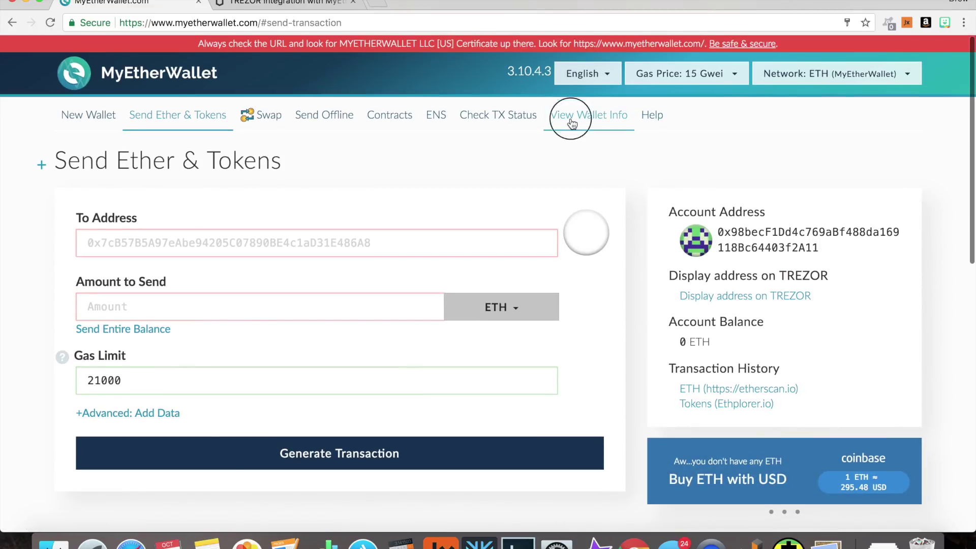
- Reconnect the TREZOR on View Wallet Info and approve exporting Ether account #1's public key
left_click(571, 121)
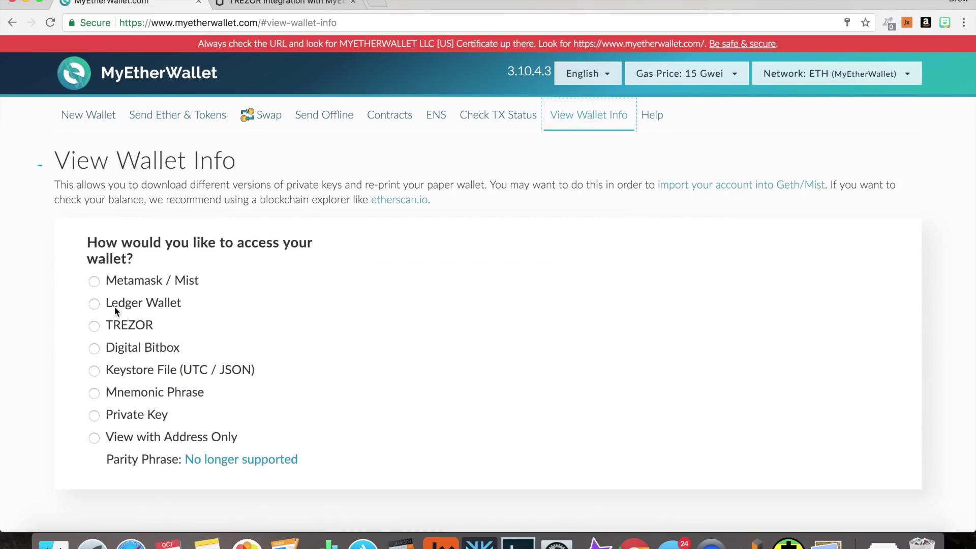
left_click(95, 325)
left_click(469, 285)
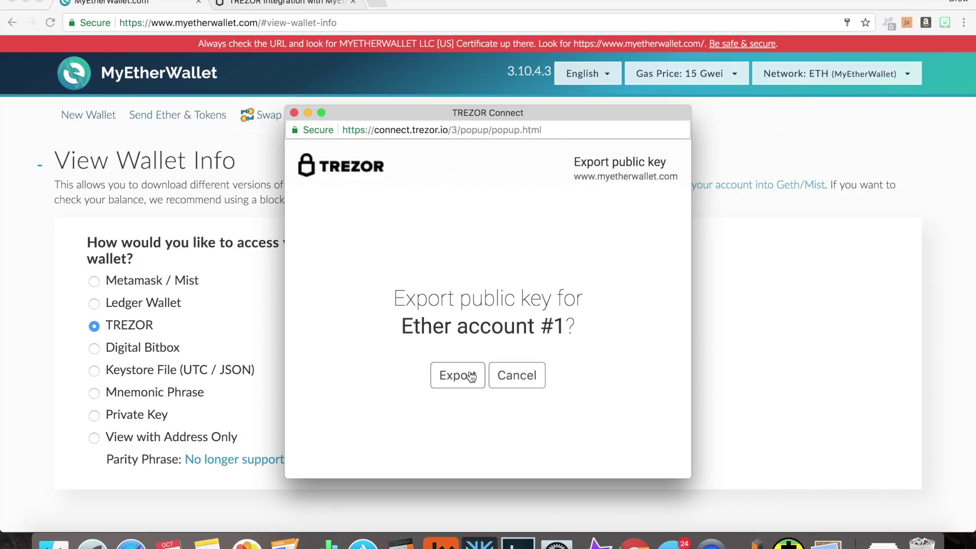
left_click(465, 374)
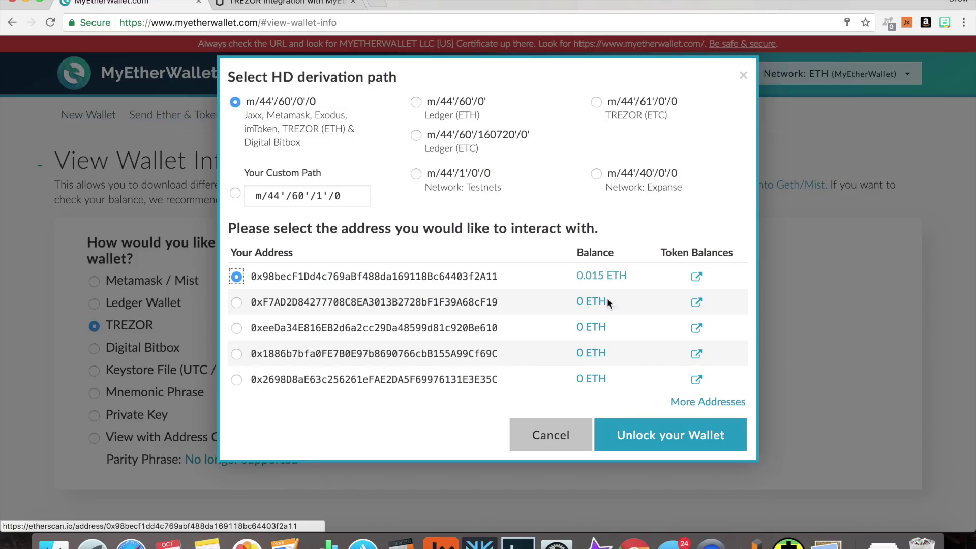
- Submit and confirm Exodus's 10.00 ETH send to the TREZOR address
left_click(479, 542)
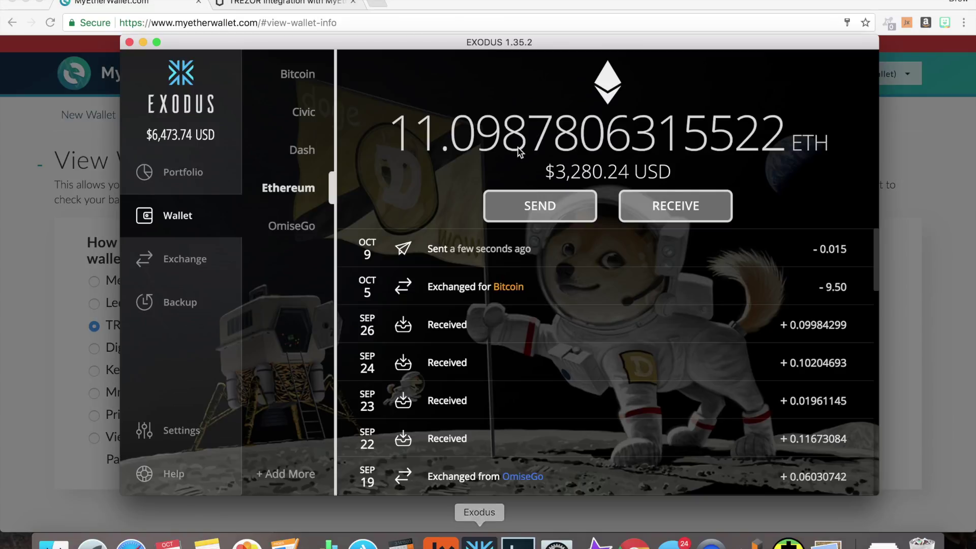
left_click(506, 209)
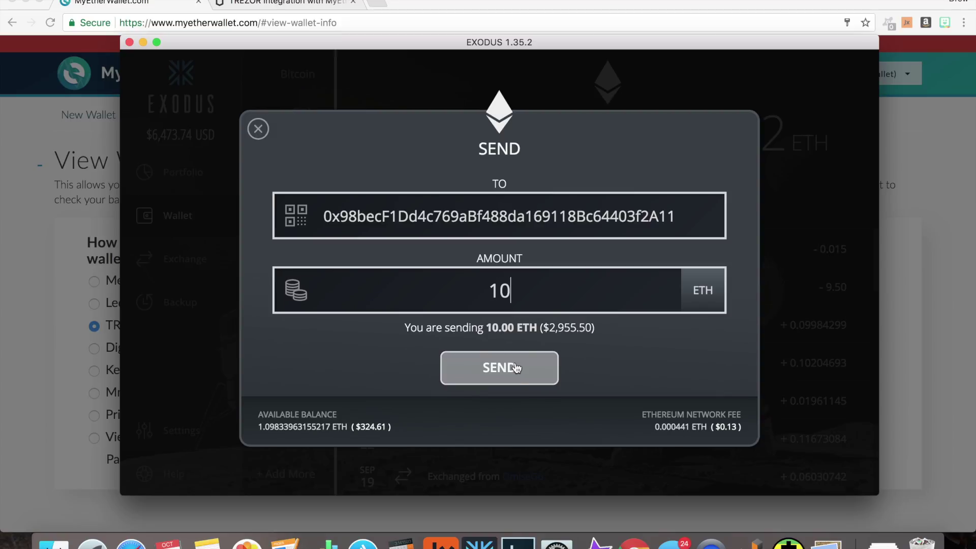
left_click(499, 367)
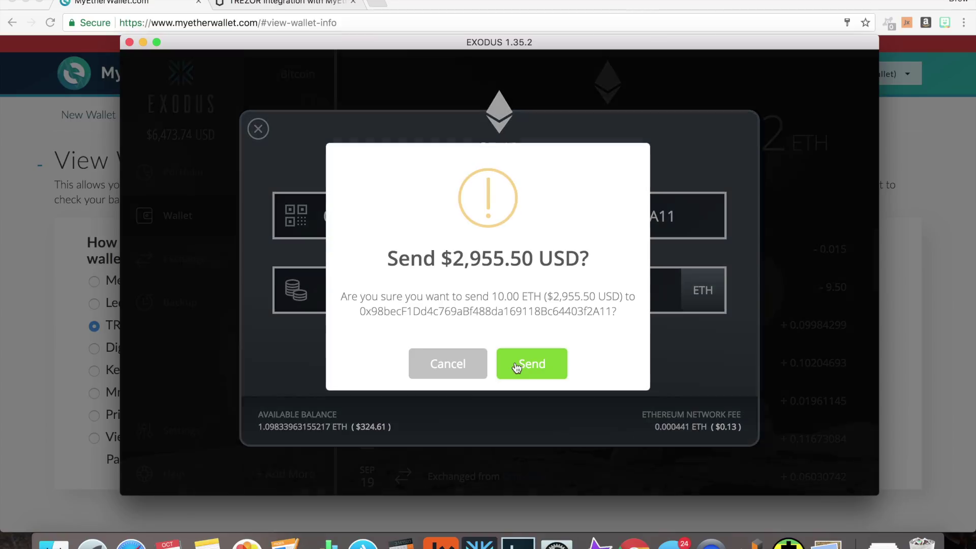
left_click(530, 364)
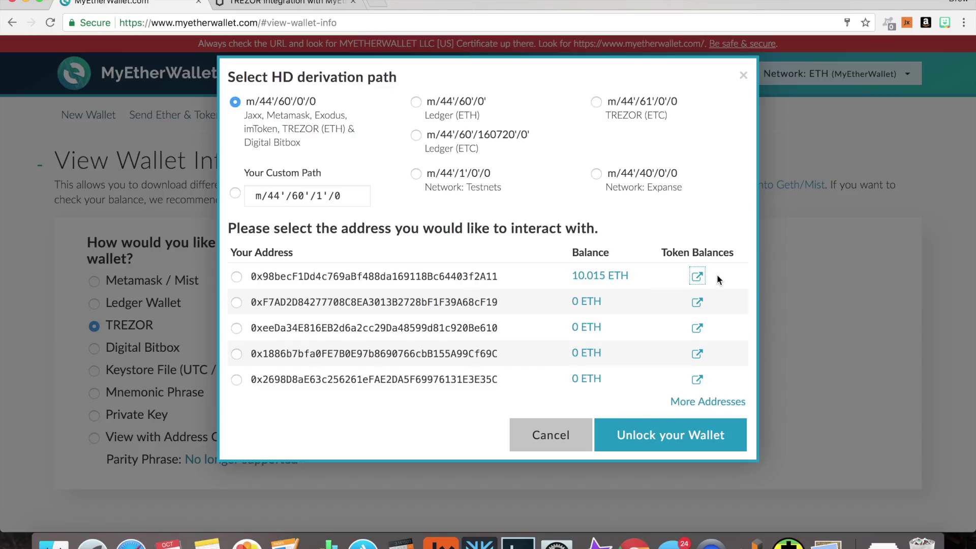
- Dismiss Exodus's success message, view the 10 CVC send details, then open the first address's token balances
left_click(480, 542)
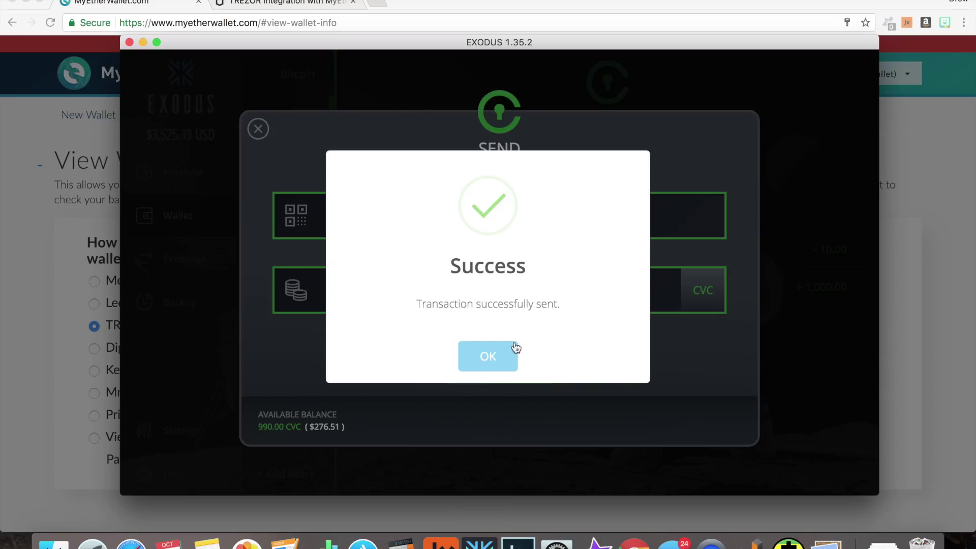
left_click(488, 355)
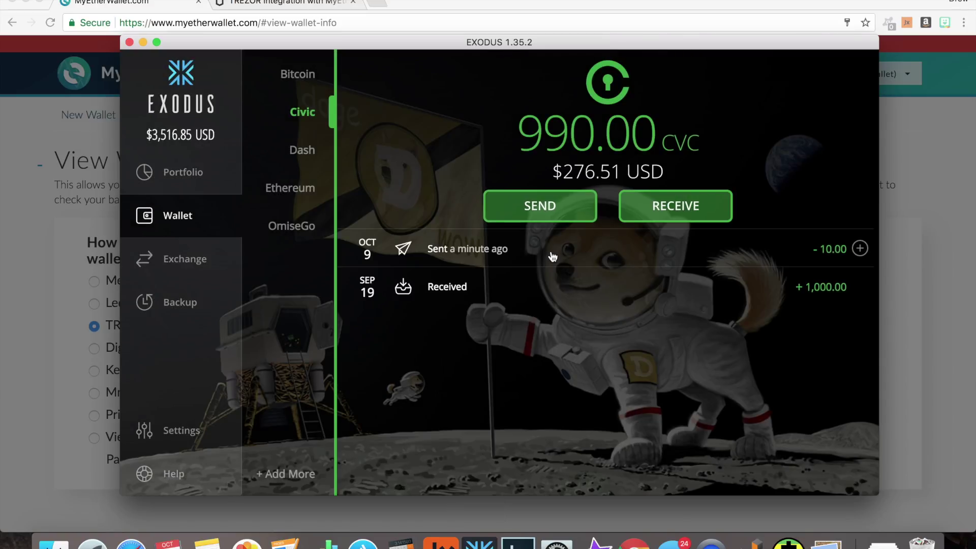
mouse_move(591, 69)
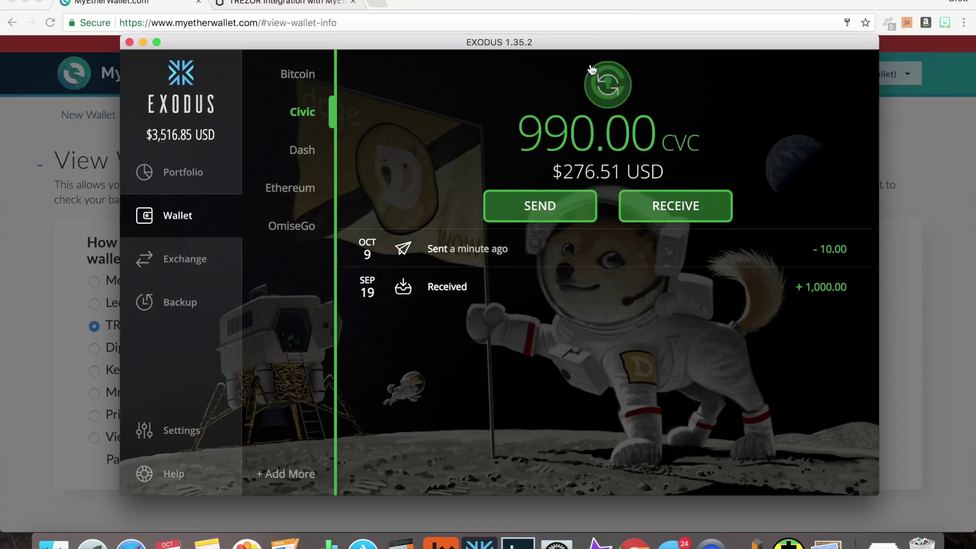
left_click(486, 254)
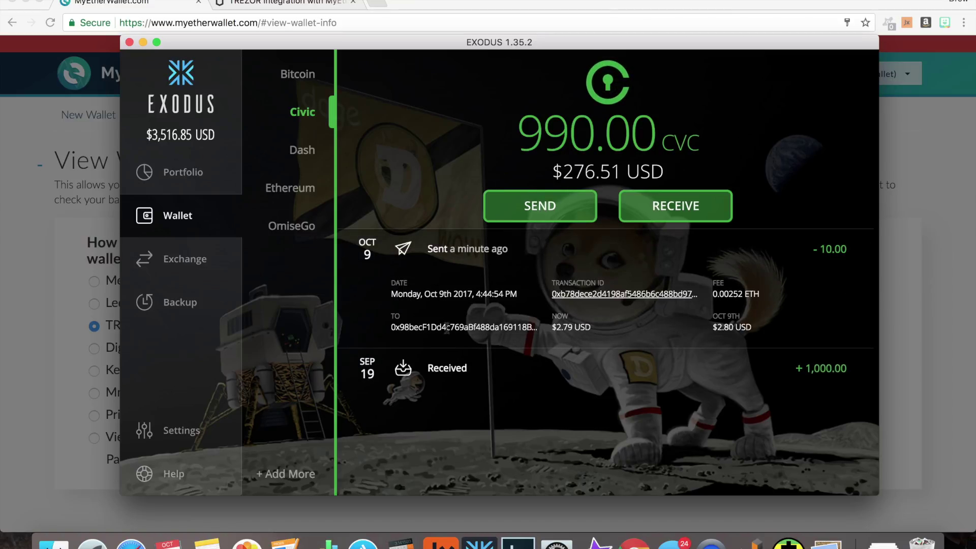
left_click(52, 279)
left_click(698, 275)
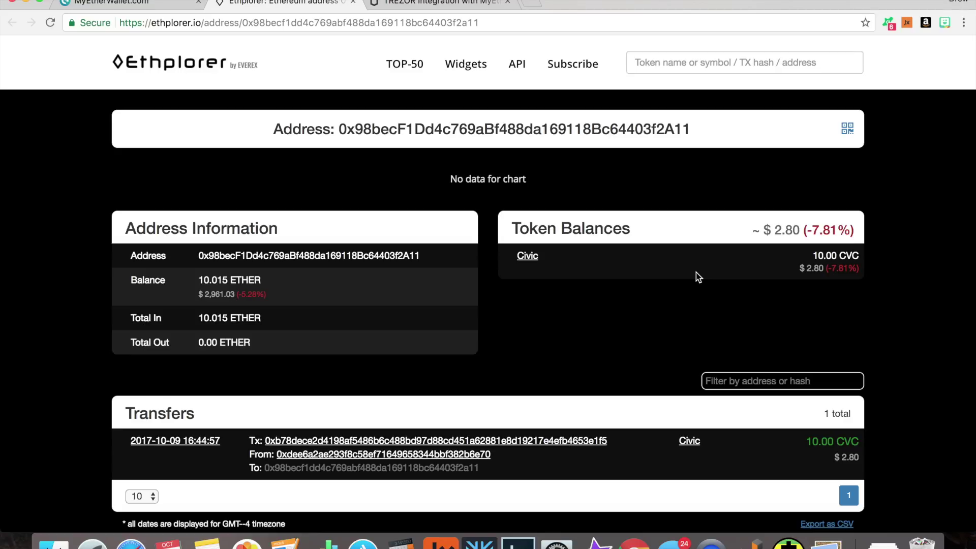
- Check Ethplorer's 10.015 ETH and 10.00 CVC holdings, then close the page
scroll(661, 318, "down", 3)
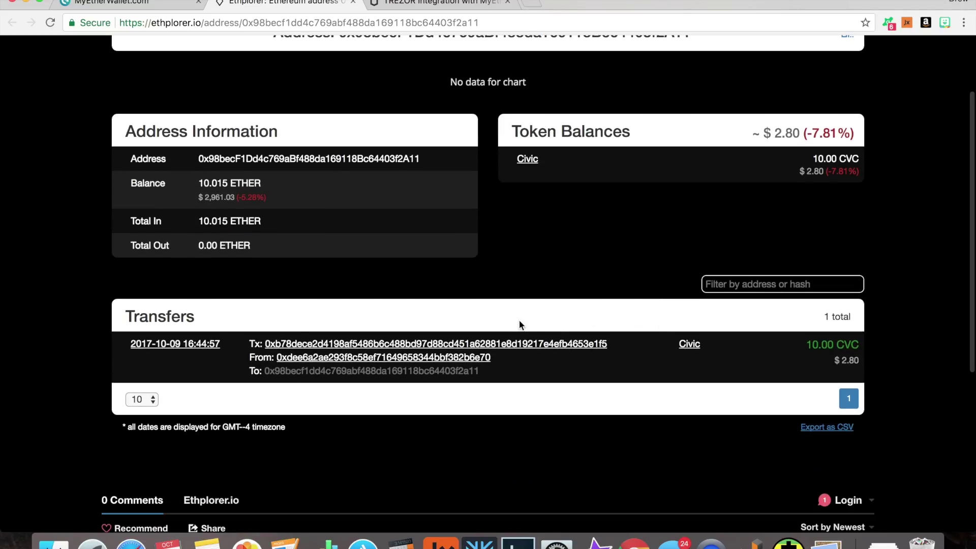
key("super+w")
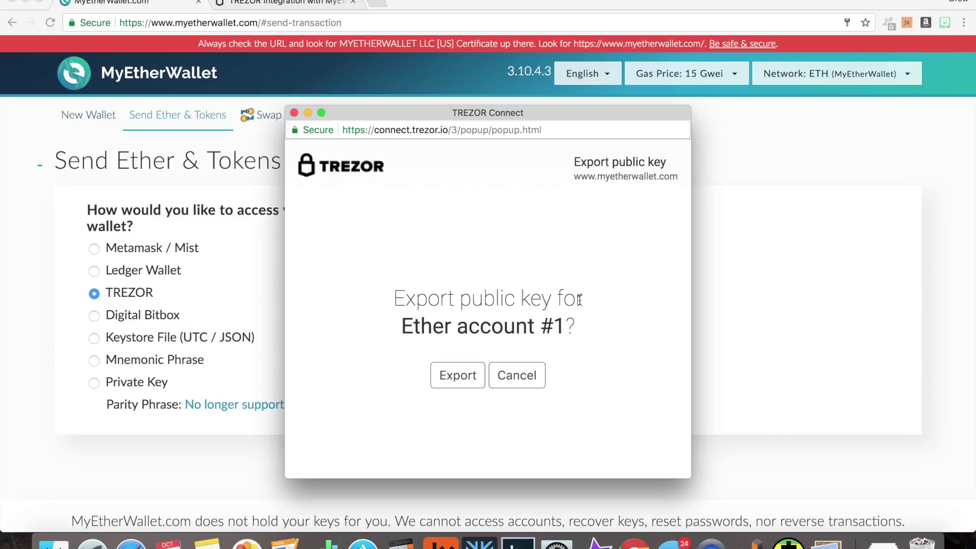
- Approve the TREZOR public key export and unlock the first address holding 10.015 ETH
left_click(459, 377)
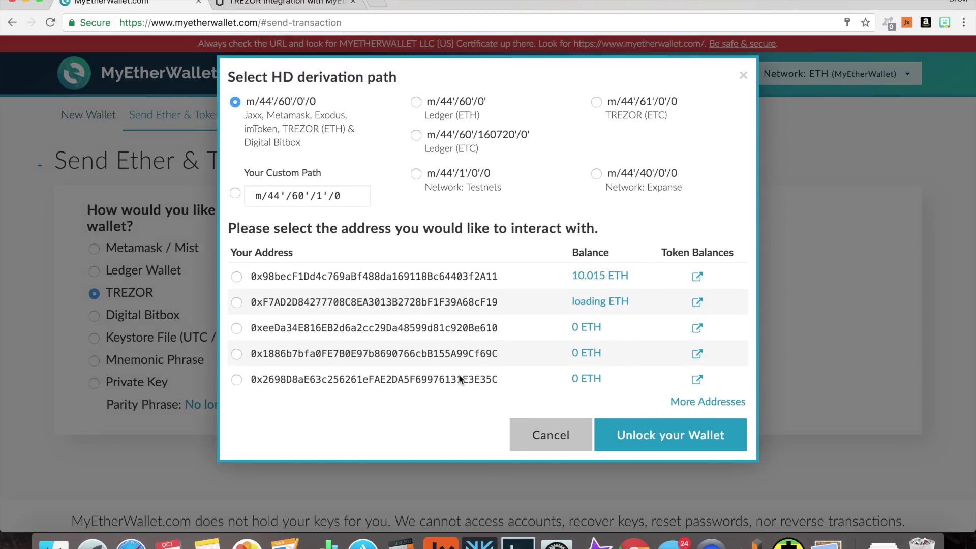
left_click(236, 276)
left_click(670, 434)
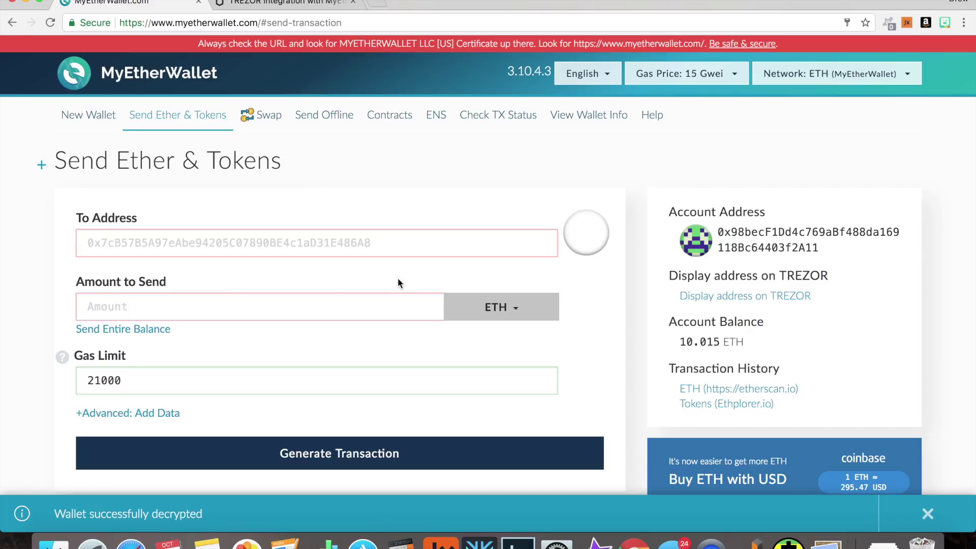
scroll(443, 198, "down", 2)
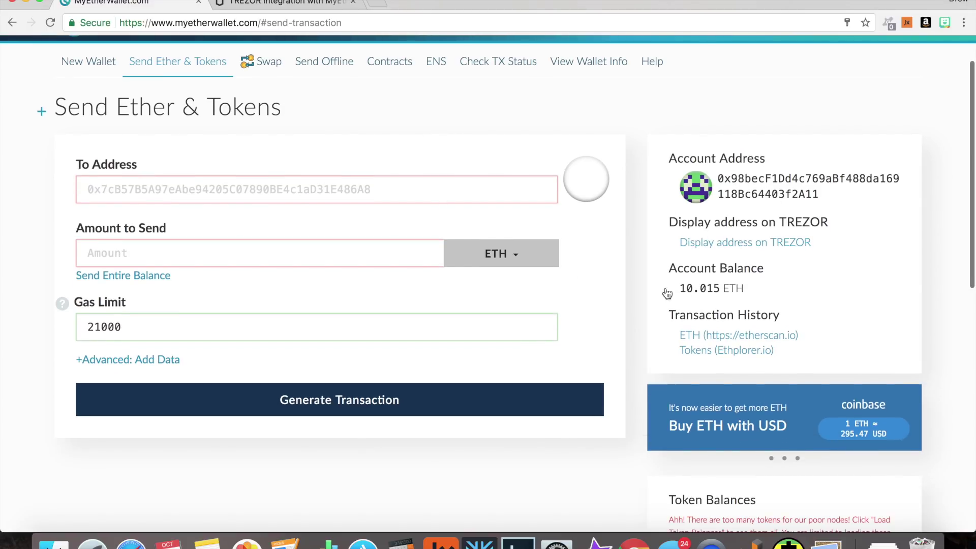
- Copy the Ethereum receiving address from the Exodus wallet
left_click(461, 544)
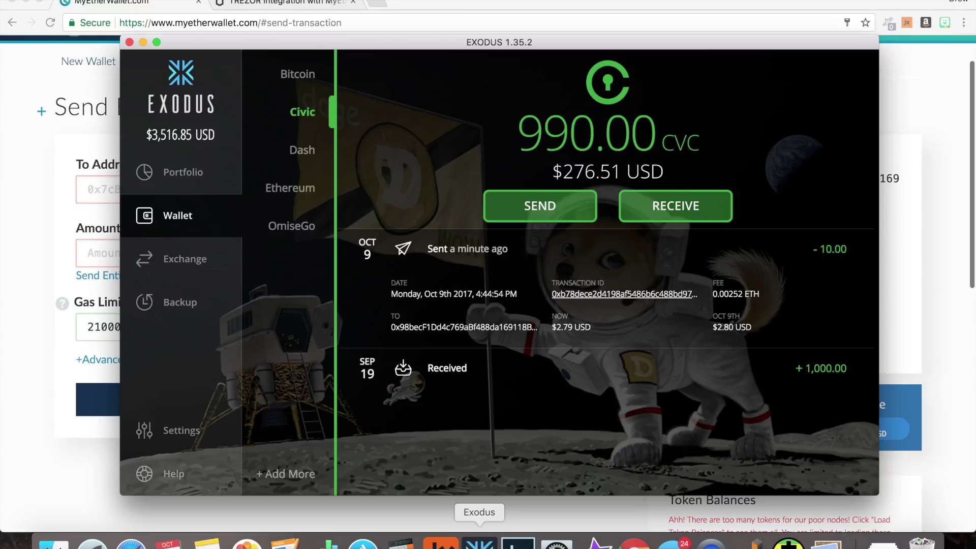
left_click(291, 189)
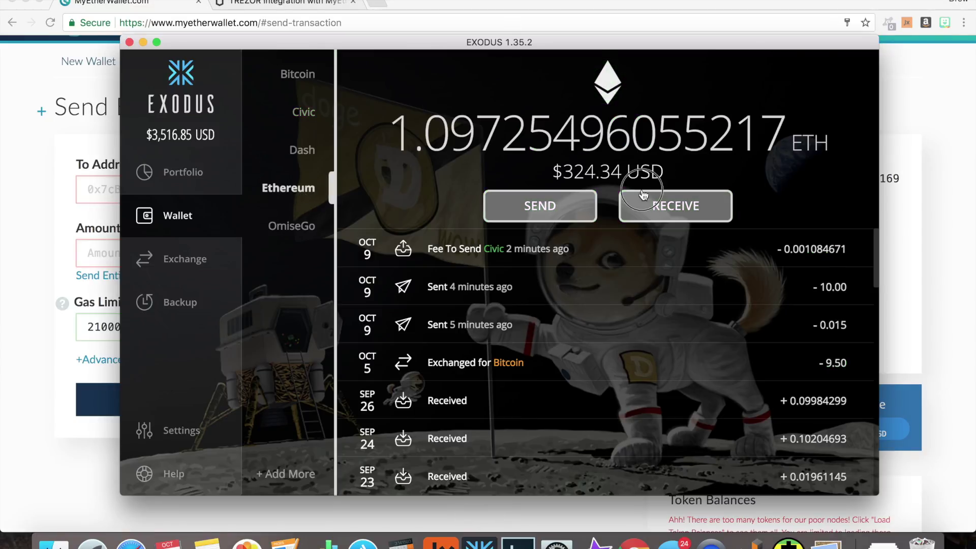
left_click(637, 200)
left_click(399, 386)
- Paste the Exodus address as the MyEtherWallet recipient and enter an amount of 1 ETH
left_click(7, 183)
left_click(139, 187)
key("ctrl+v")
left_click(148, 257)
type("1")
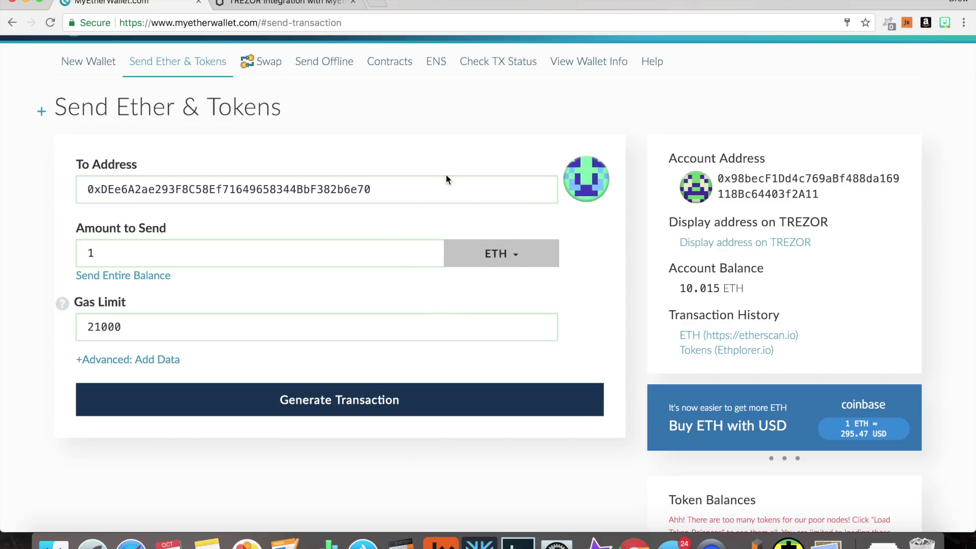
scroll(495, 247, "up", 2)
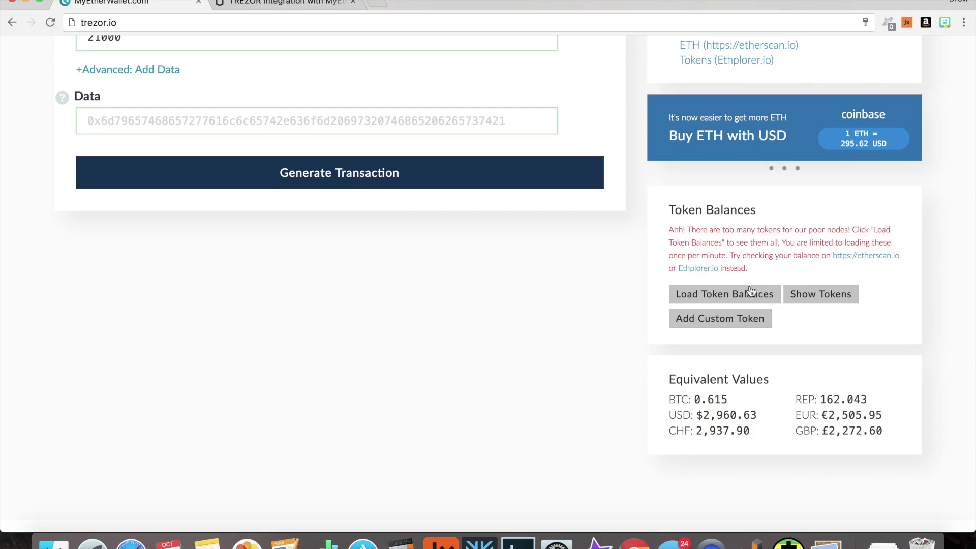
- Load the account's token balances, showing the full list to reveal 10 CVC, then hide it
left_click(741, 296)
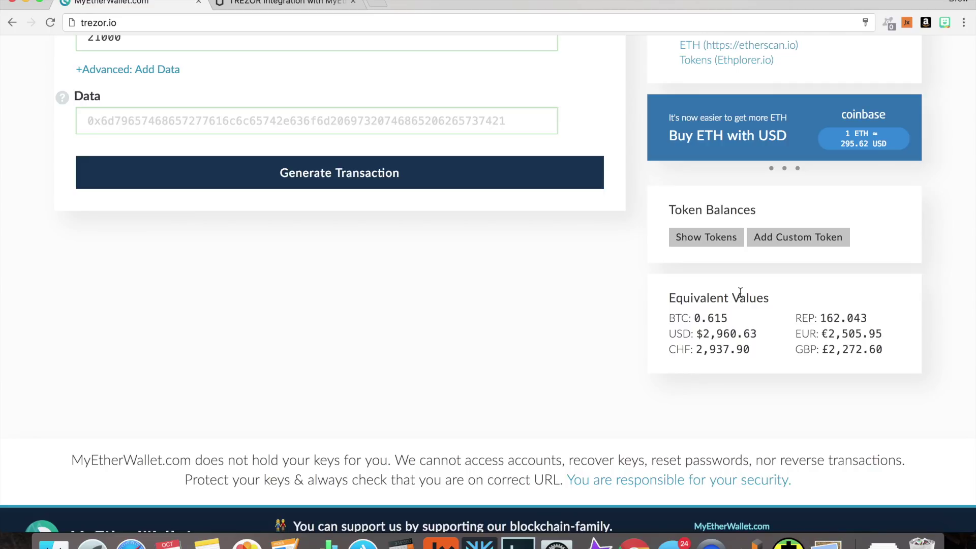
left_click(719, 242)
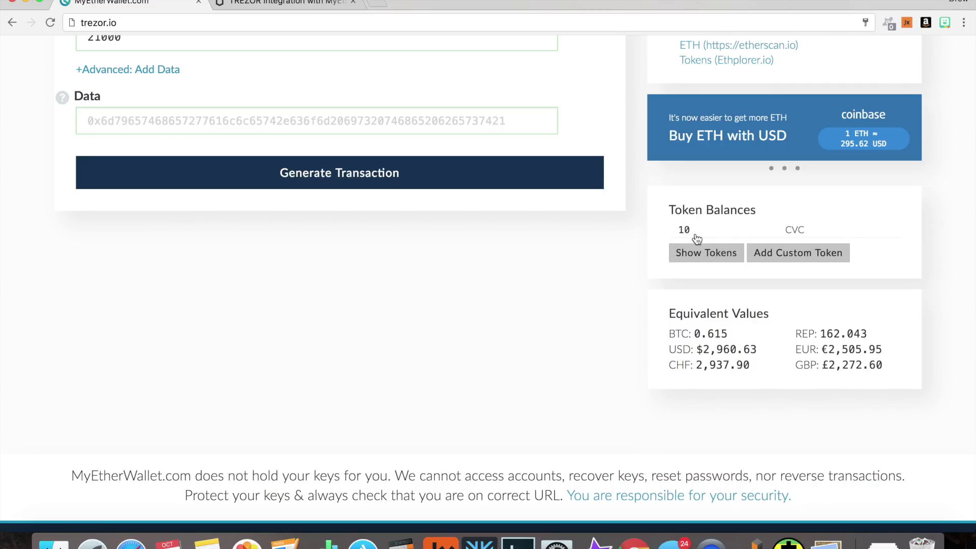
left_click(695, 255)
scroll(696, 258, "down", 20)
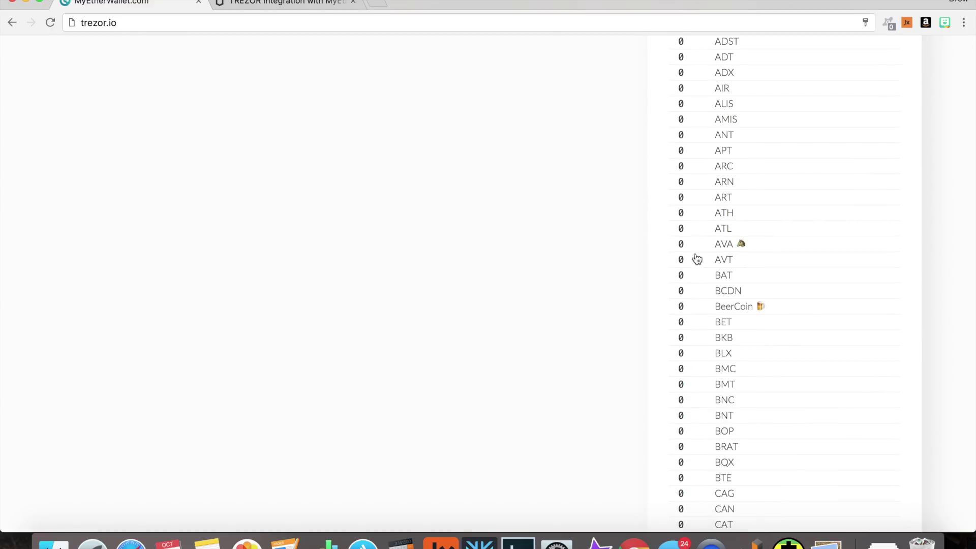
scroll(697, 258, "down", 20)
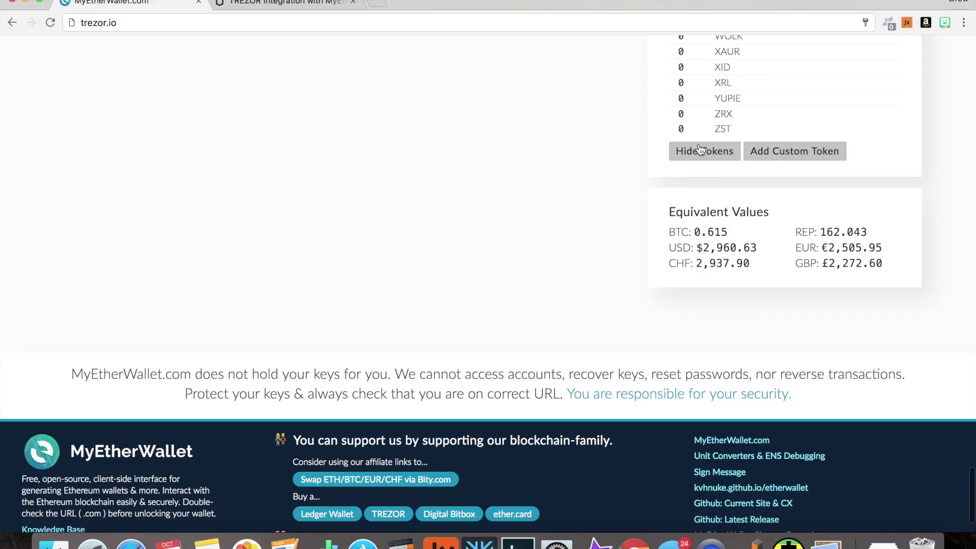
left_click(700, 151)
scroll(697, 149, "up", 10)
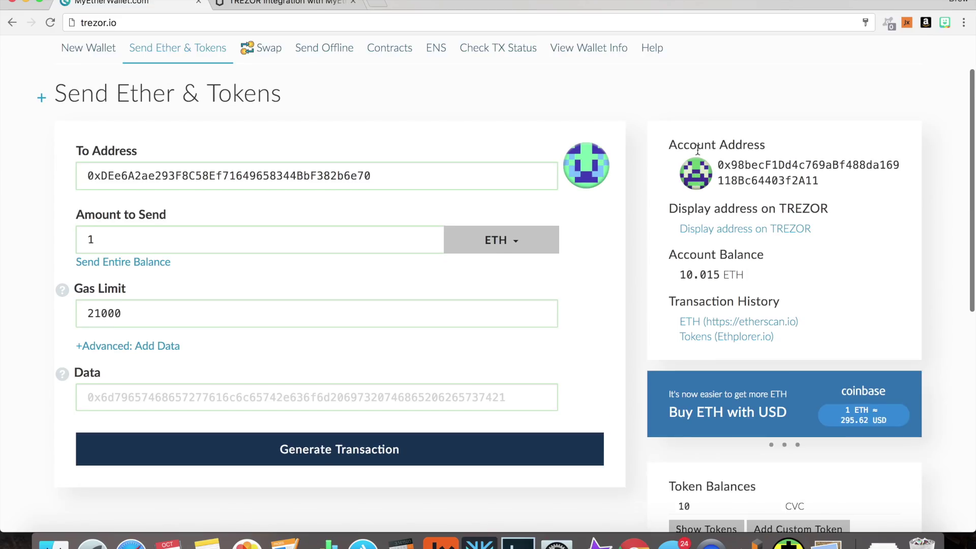
- Switch the send currency from ETH to CVC and select the whole recipient address
left_click(496, 243)
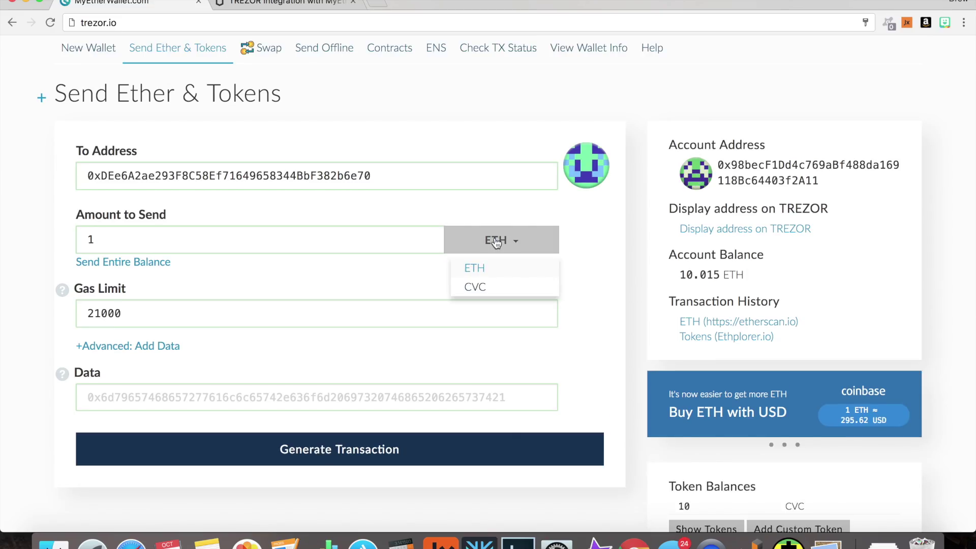
left_click(494, 288)
left_click(214, 247)
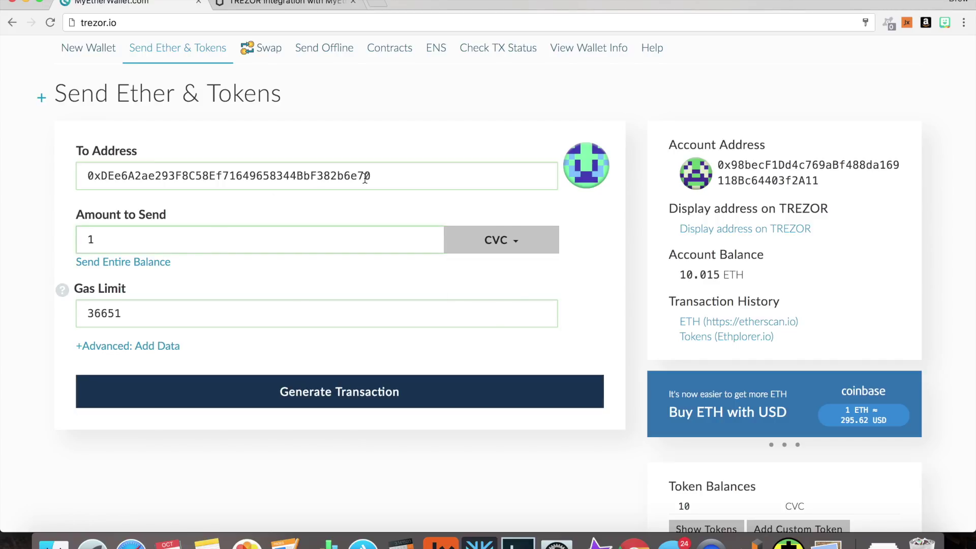
double_click(159, 178)
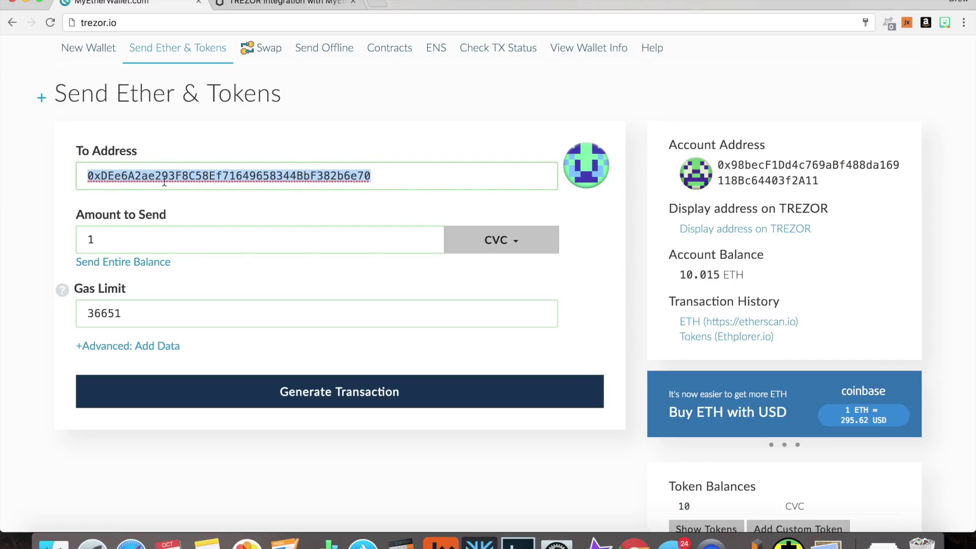
- In Exodus, replace the Ethereum receive dialog with the Civic wallet's receiving address
left_click(479, 542)
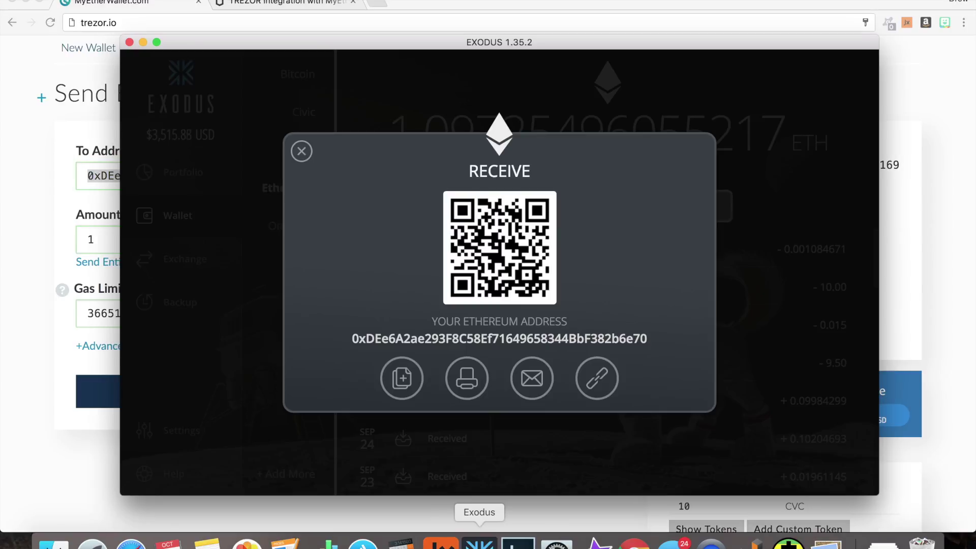
left_click(303, 151)
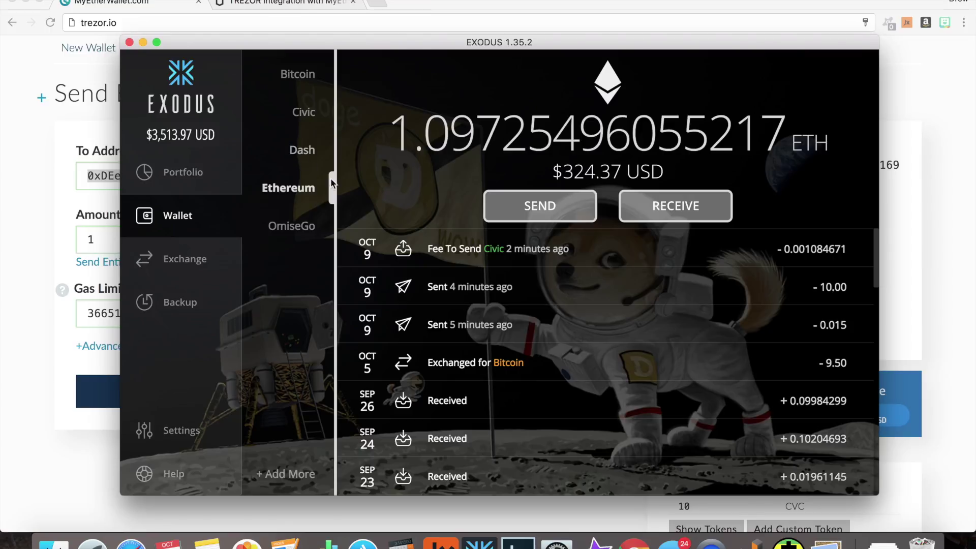
left_click(304, 111)
left_click(653, 209)
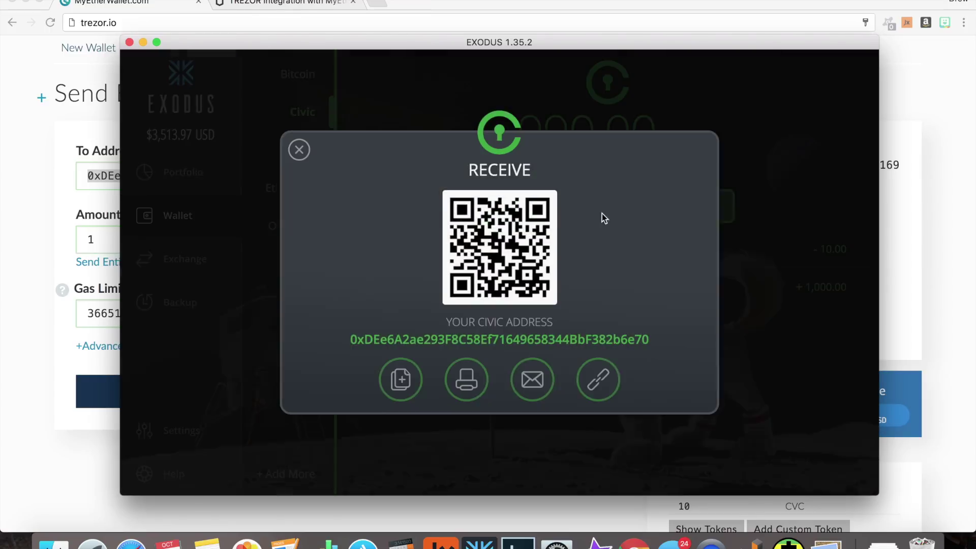